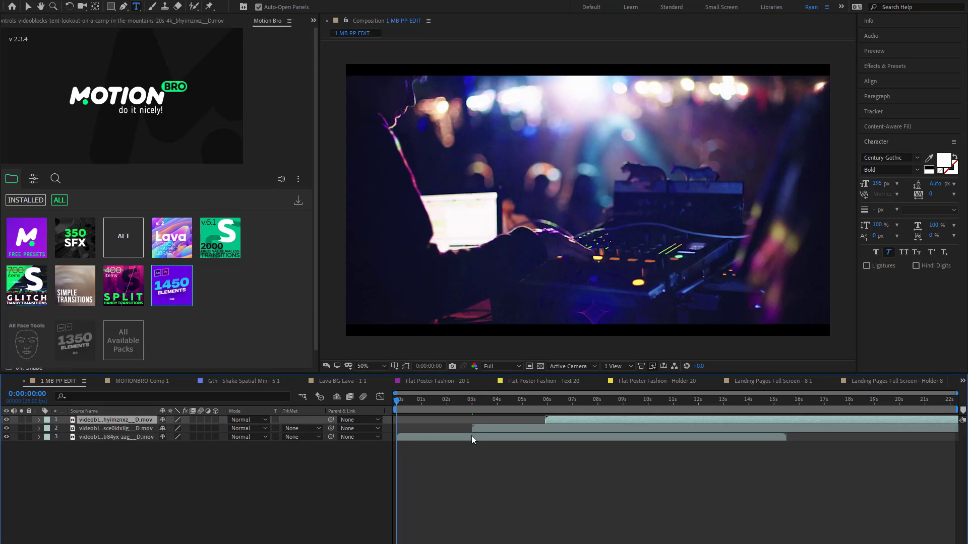
- Play the three-clip sequence from the start, return the playhead to 0:00:01:11 and deselect the layers
drag(403, 401, 356, 421)
key(space)
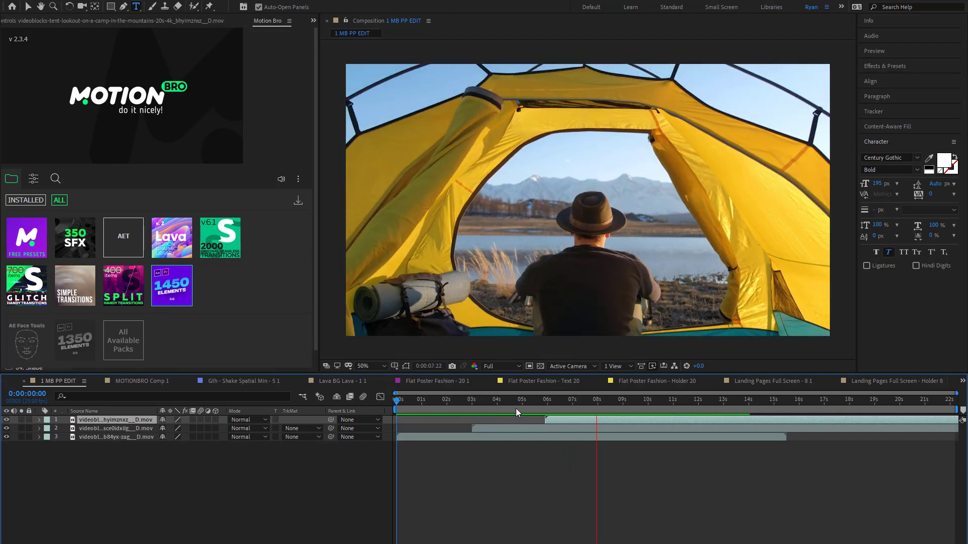
drag(516, 409, 433, 411)
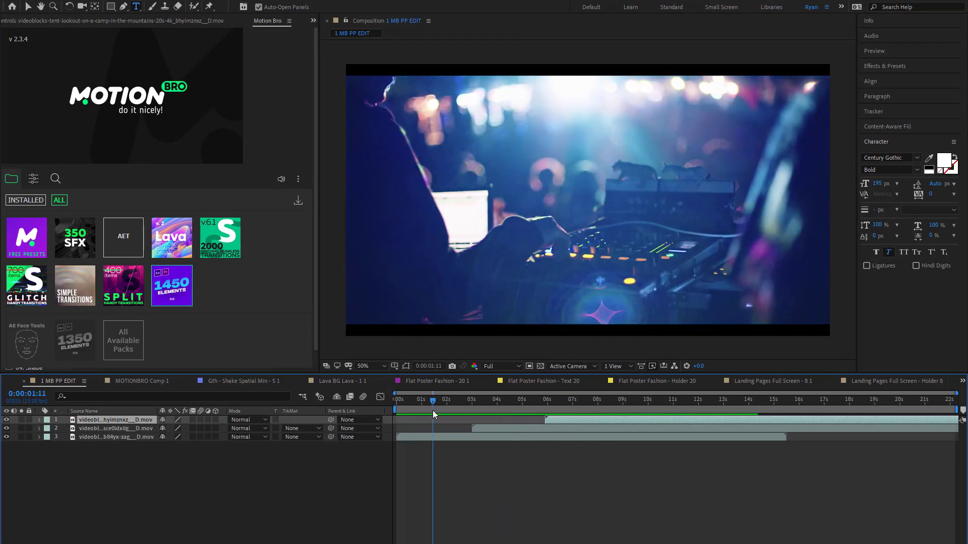
click(450, 464)
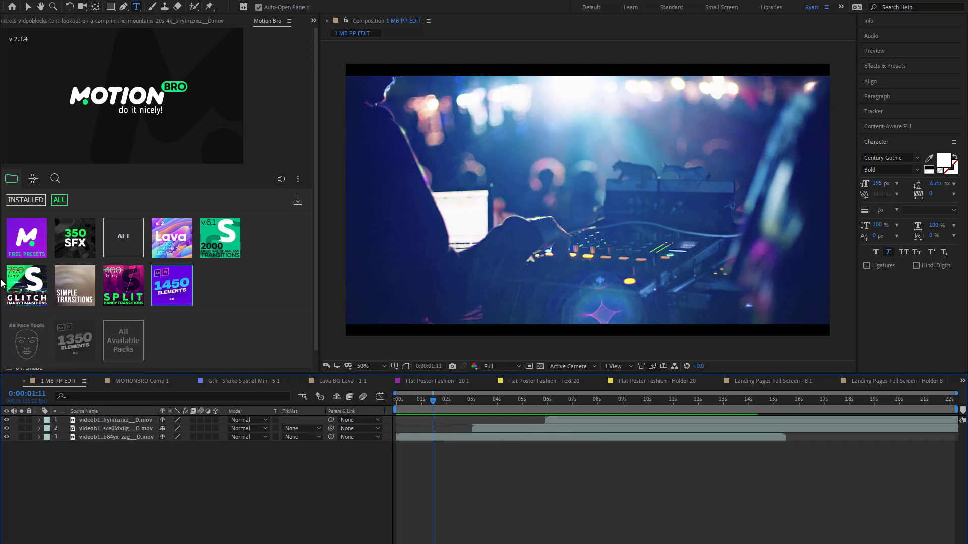
- Browse the free presets pack, examining its Glitch, Static Elements and Call-Outs categories, and return to the pack list
click(22, 250)
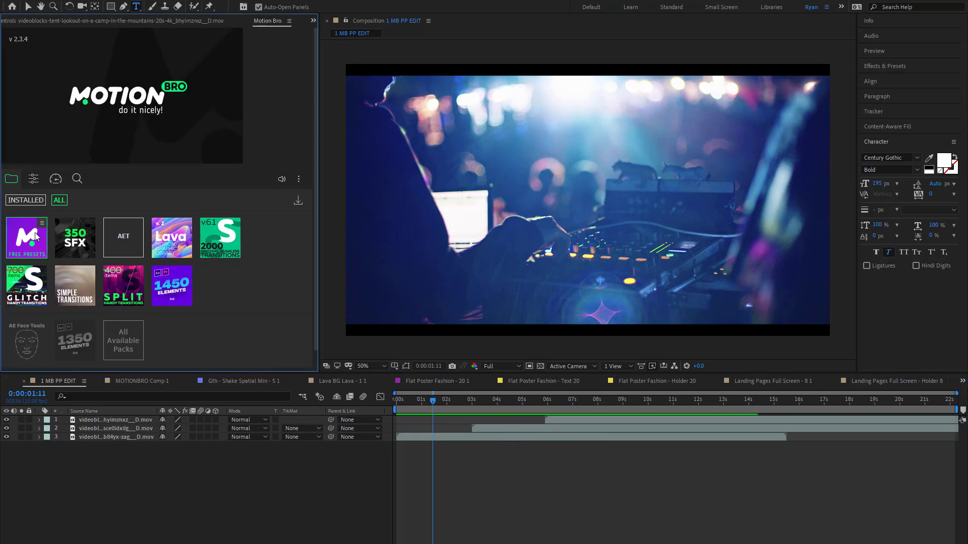
click(32, 179)
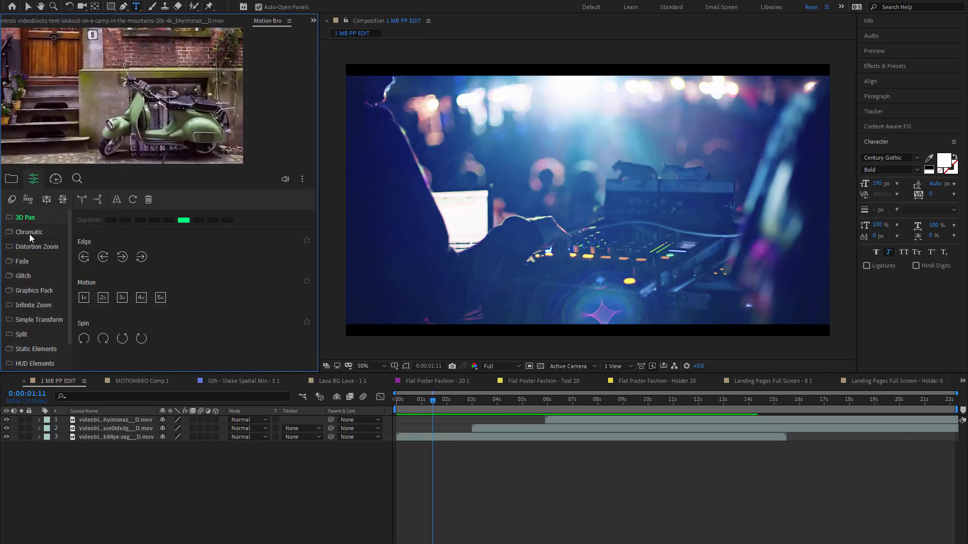
click(22, 275)
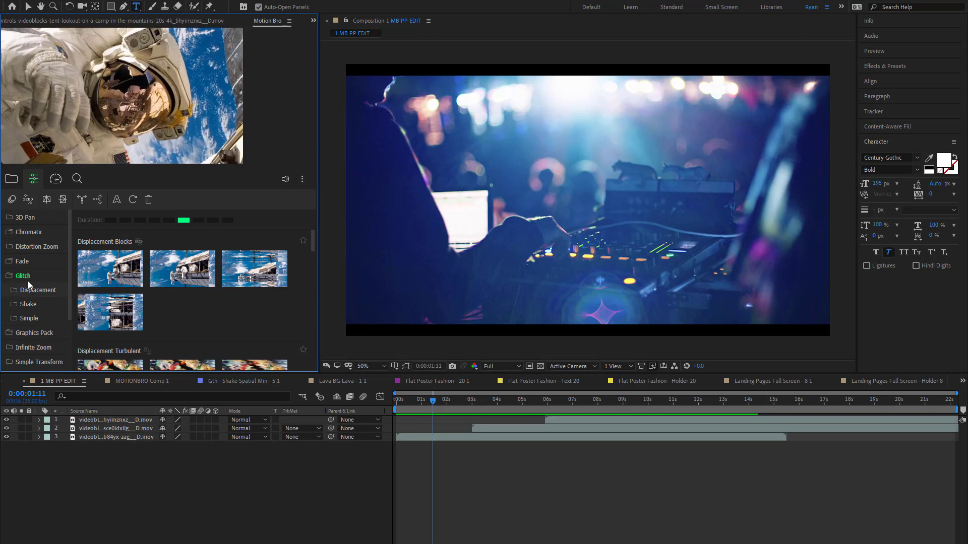
click(28, 280)
scroll(38, 303, down, 1)
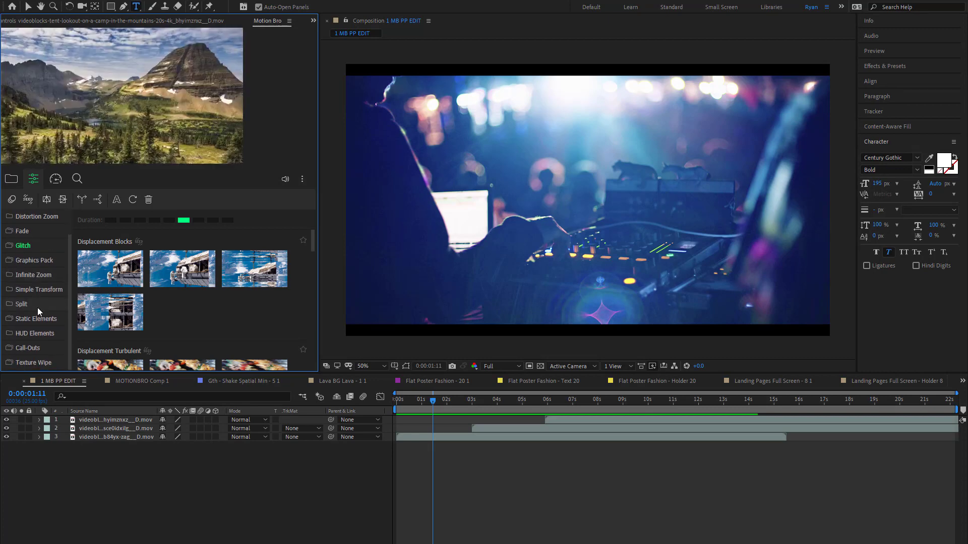
click(9, 180)
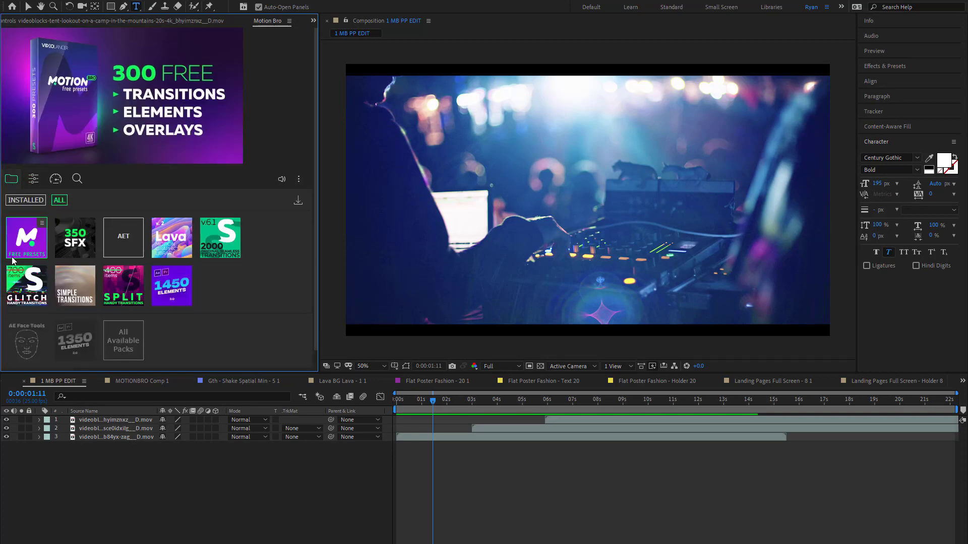
click(34, 179)
scroll(34, 320, down, 2)
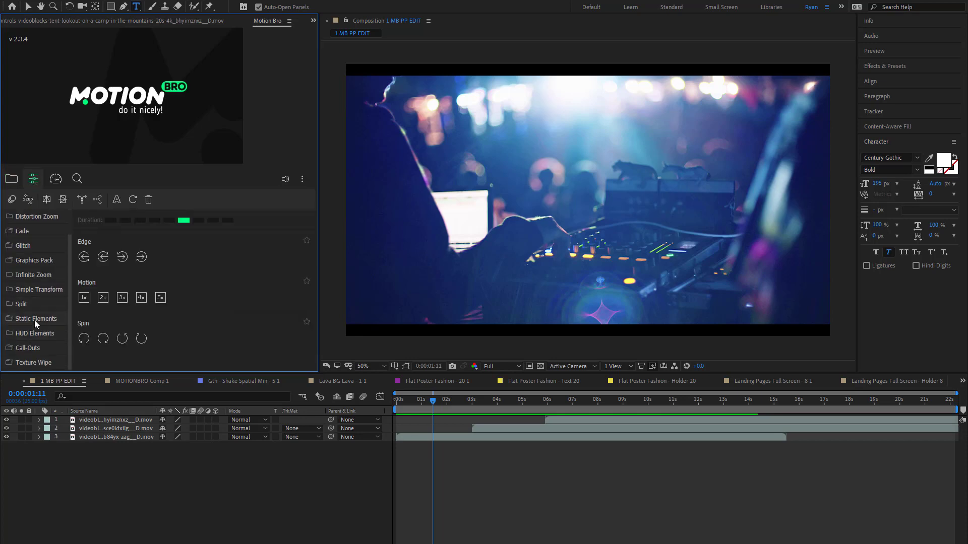
click(35, 319)
scroll(26, 331, down, 3)
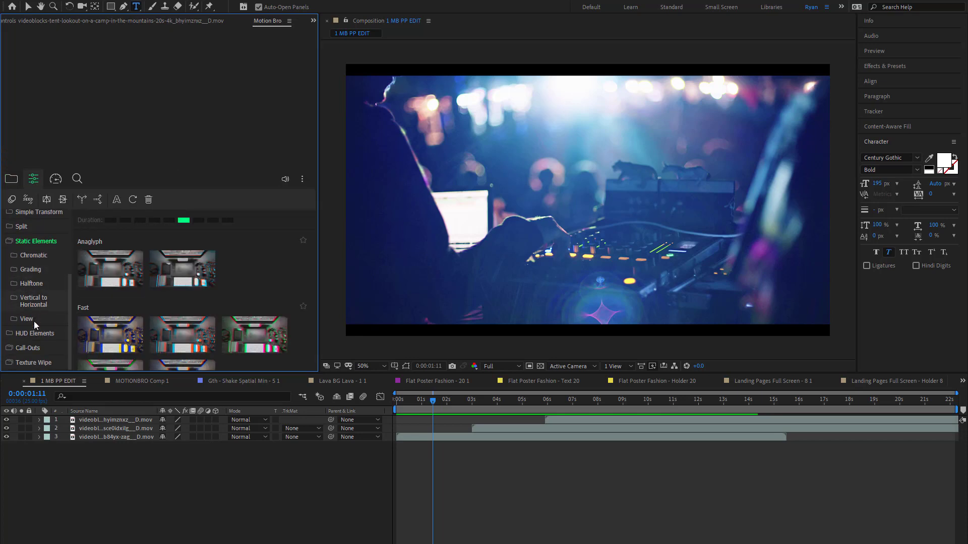
click(30, 347)
mouse_move(105, 276)
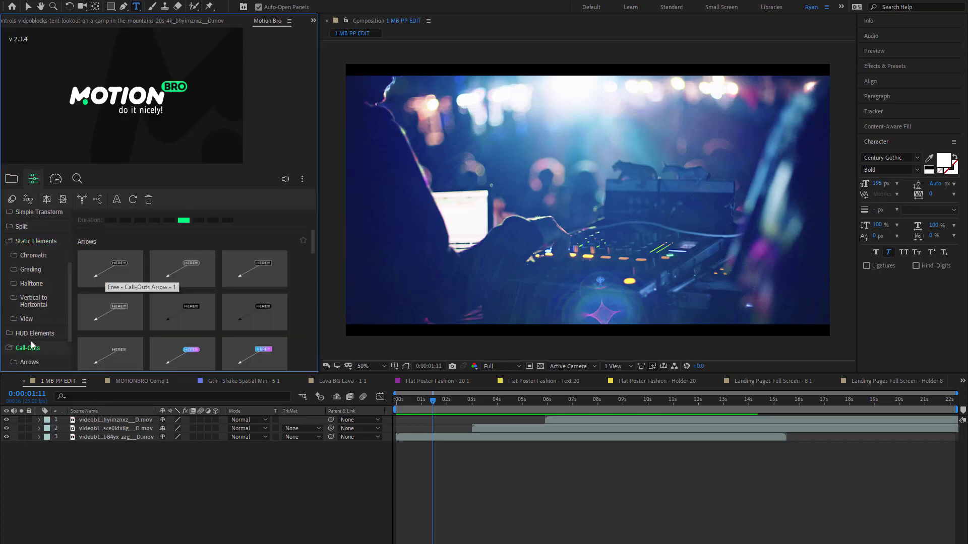
click(10, 180)
- Select the cruise ship clip layer and open the Flares category of the 2000 Transitions pack
click(484, 450)
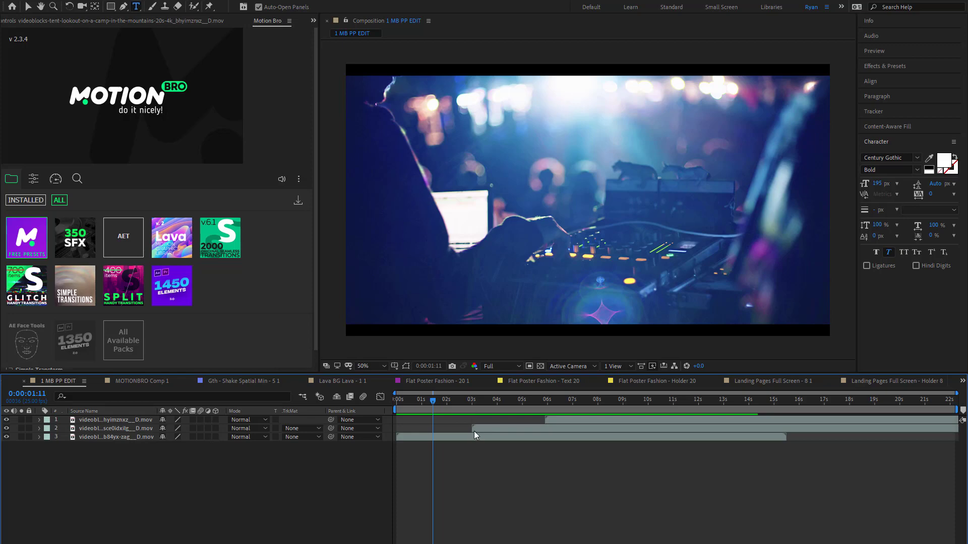
drag(463, 411, 475, 439)
click(482, 428)
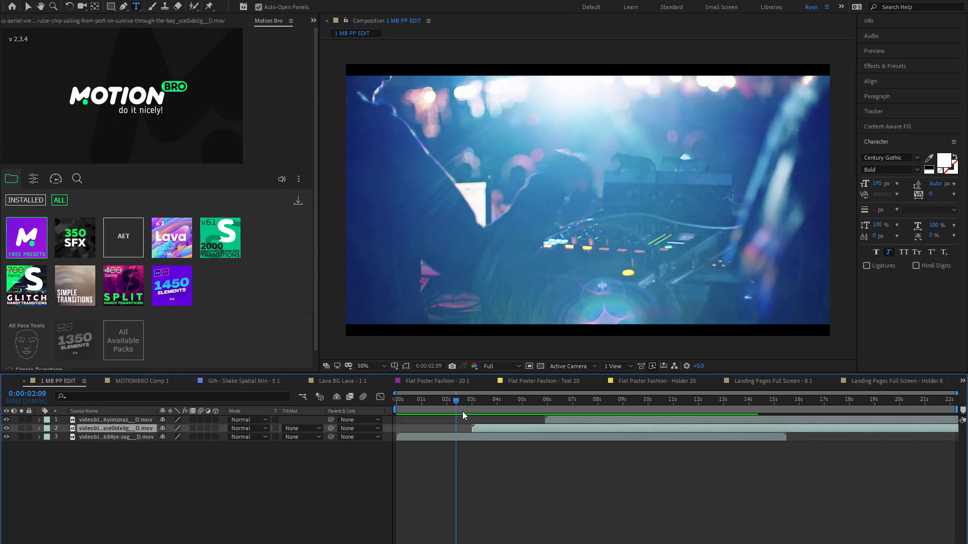
drag(458, 405, 471, 410)
click(437, 407)
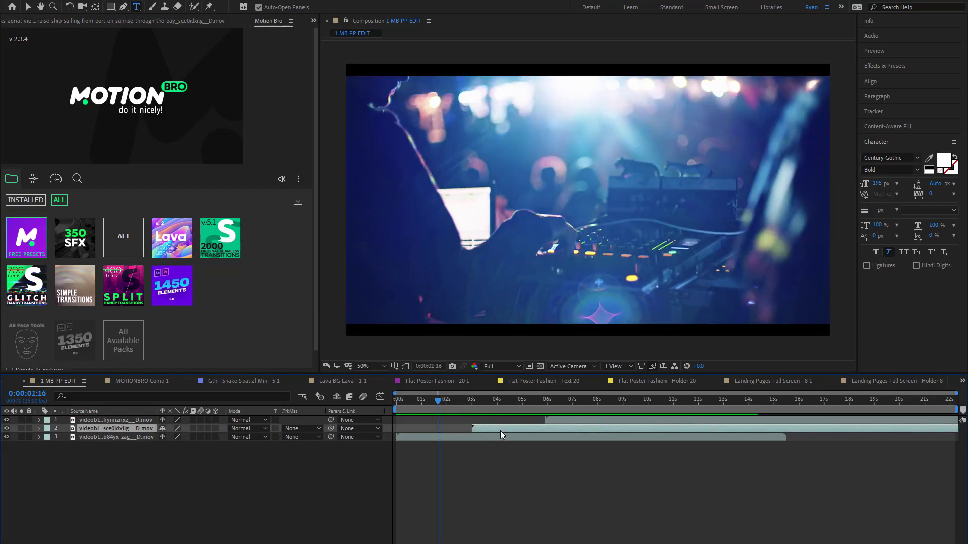
click(34, 180)
click(11, 178)
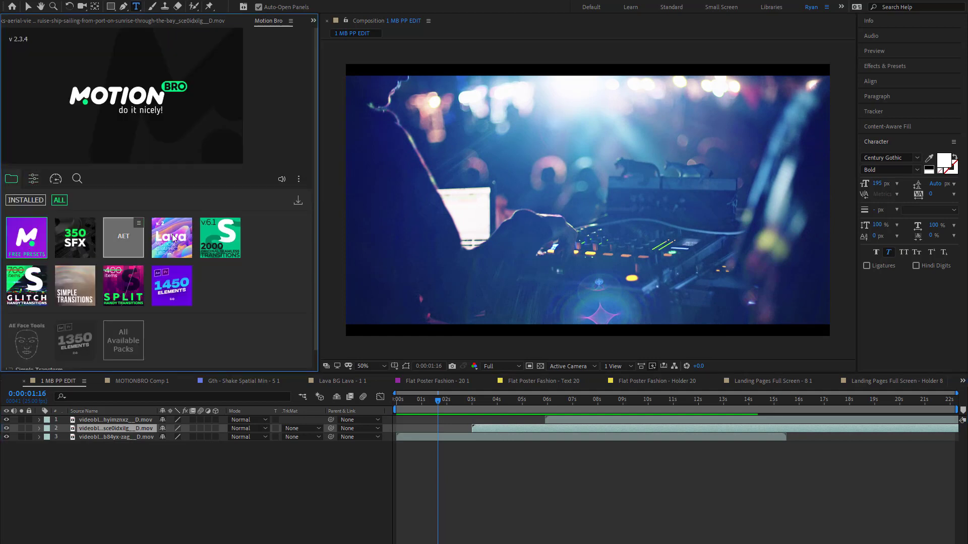
click(33, 179)
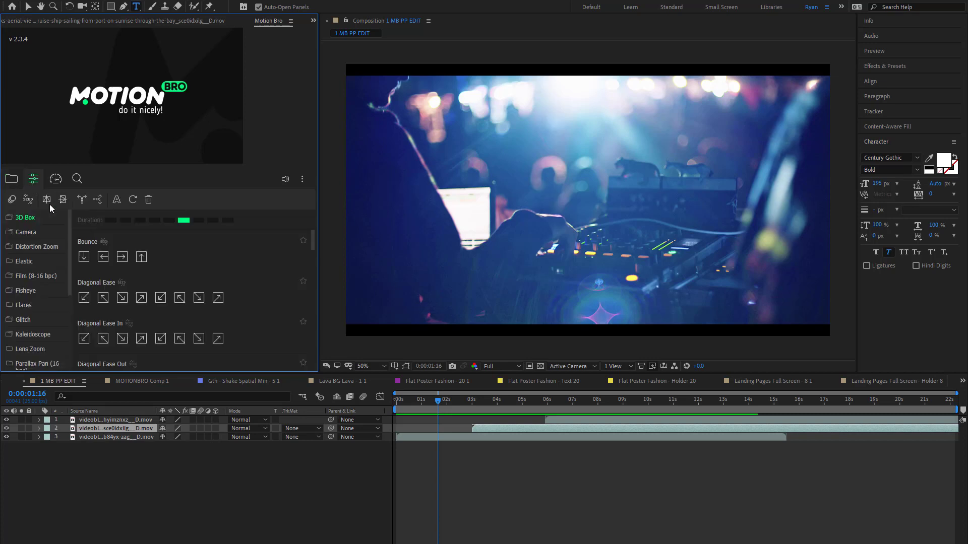
click(30, 305)
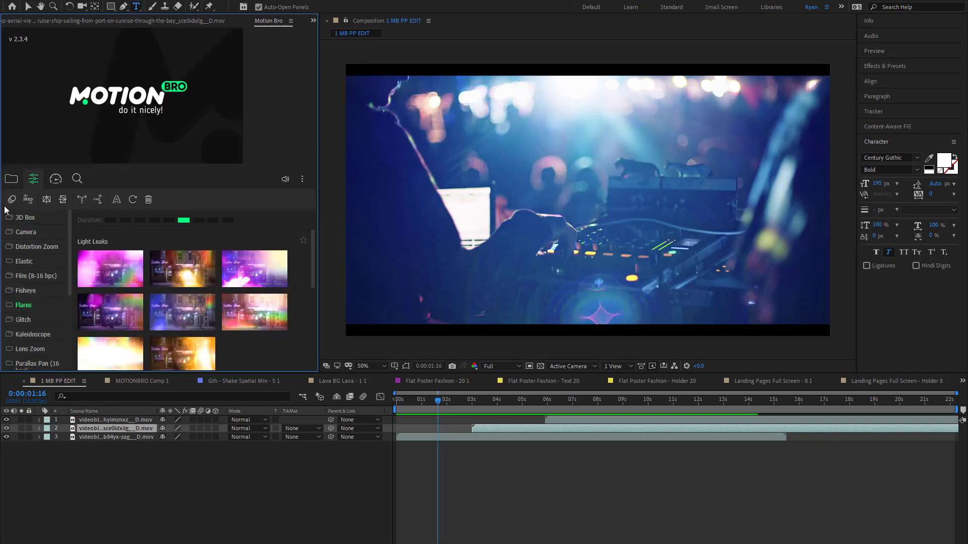
- Apply the first pink Light Leaks transition from Flares at 0:00:02:24, at the cut between the DJ and ship clips
drag(473, 411, 471, 409)
mouse_move(100, 279)
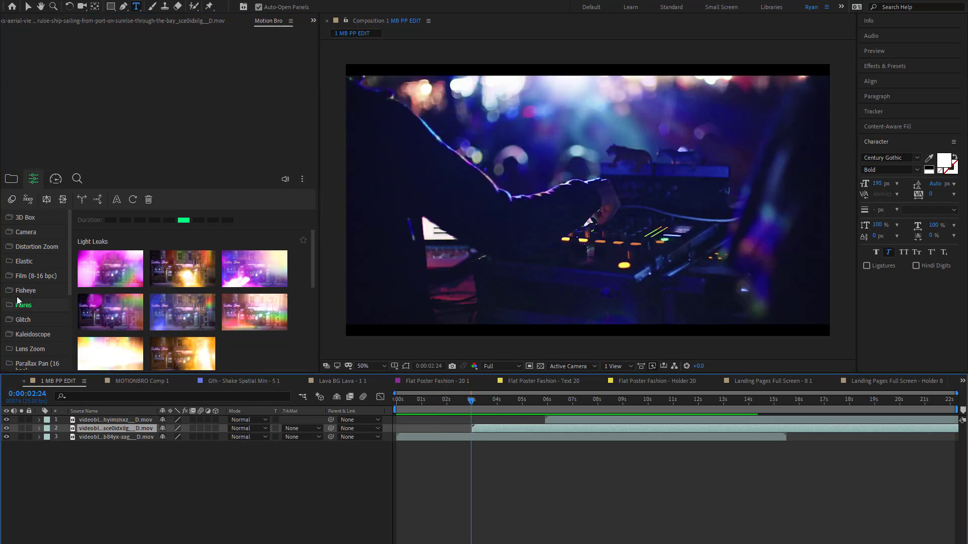
click(11, 178)
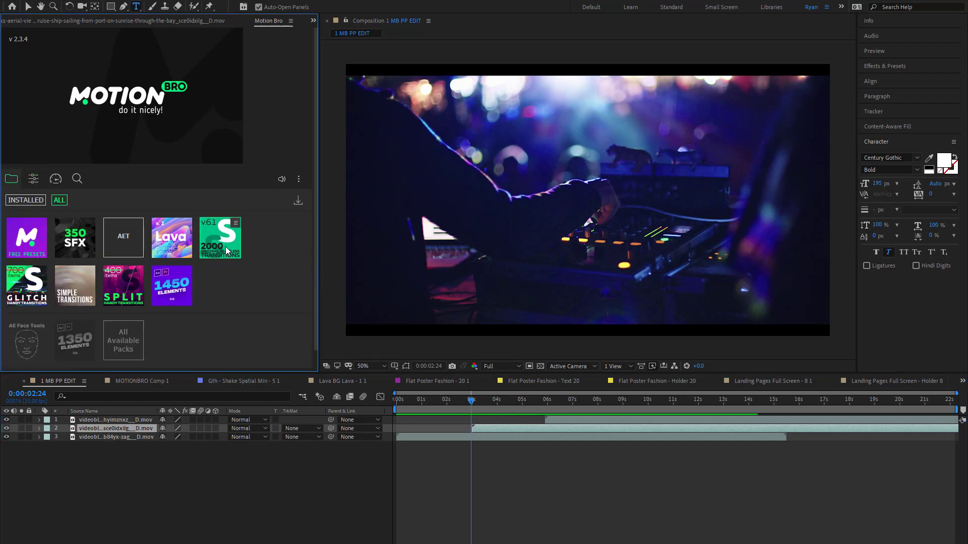
click(34, 178)
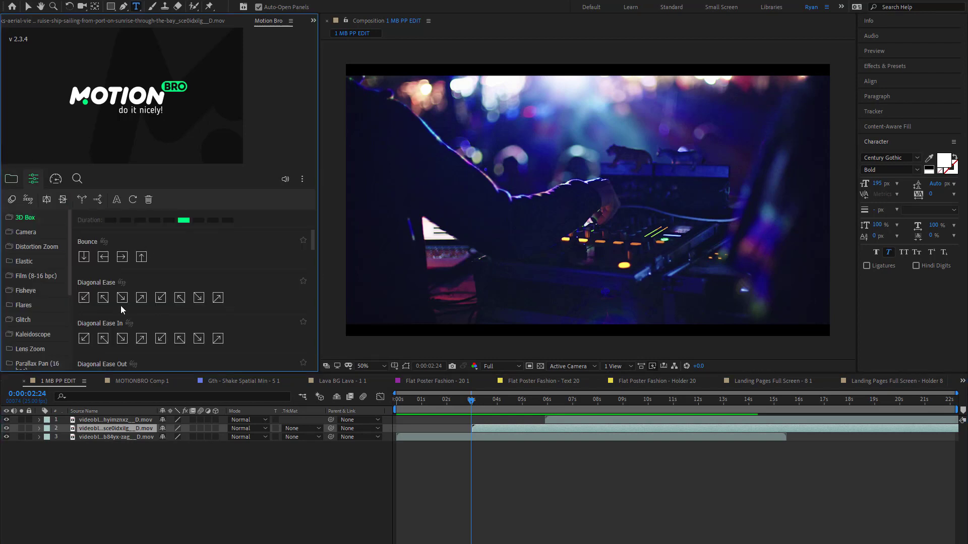
click(28, 304)
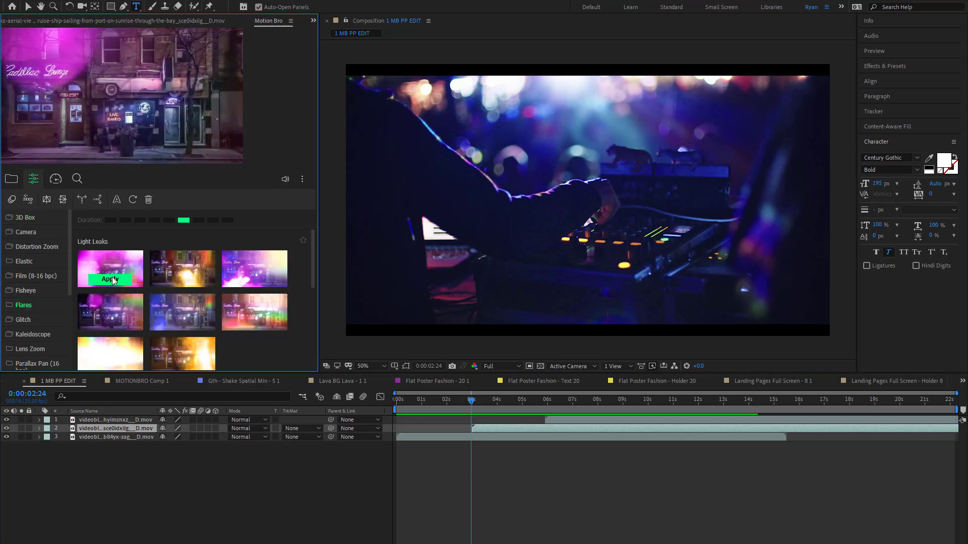
click(109, 279)
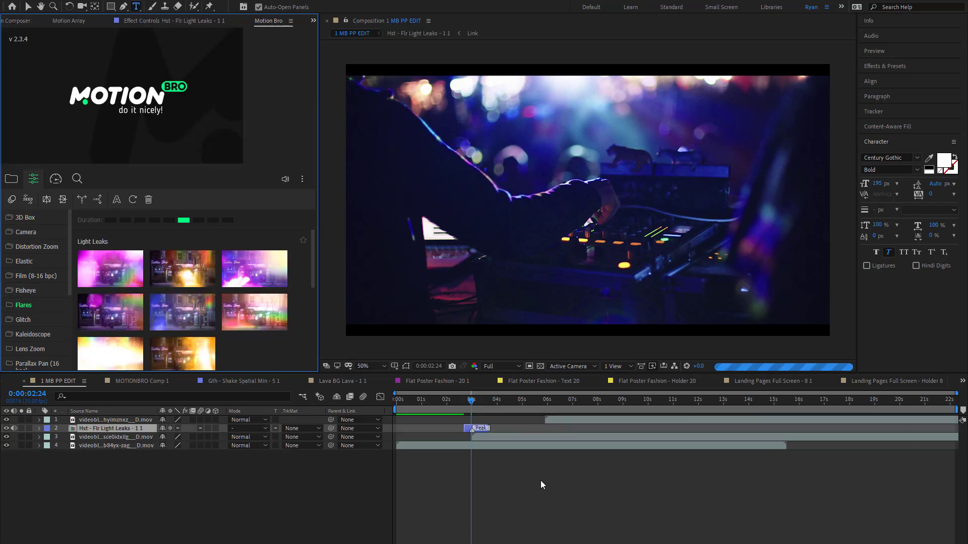
- Preview the light leak transition between the DJ and ship clips and inspect the frame at 0:00:02:21
drag(469, 403, 455, 406)
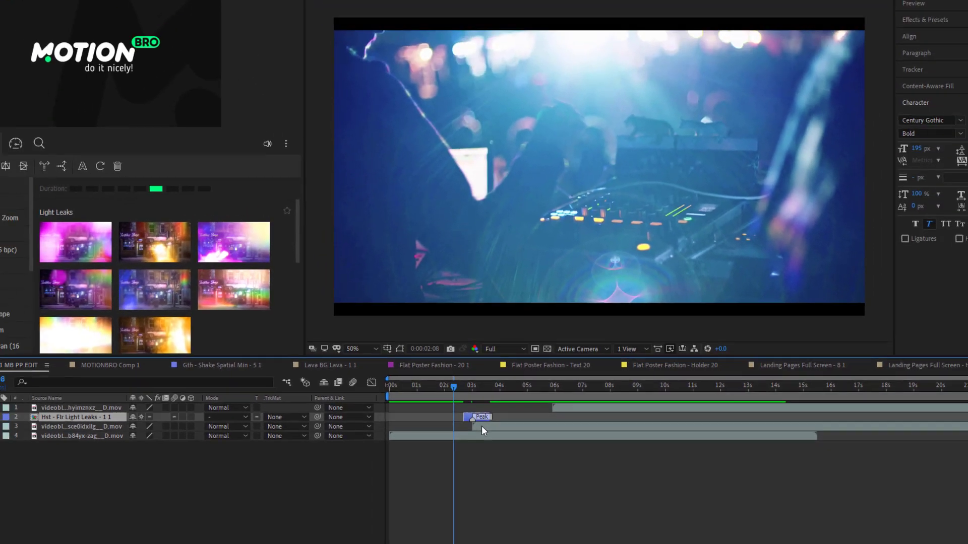
key(space)
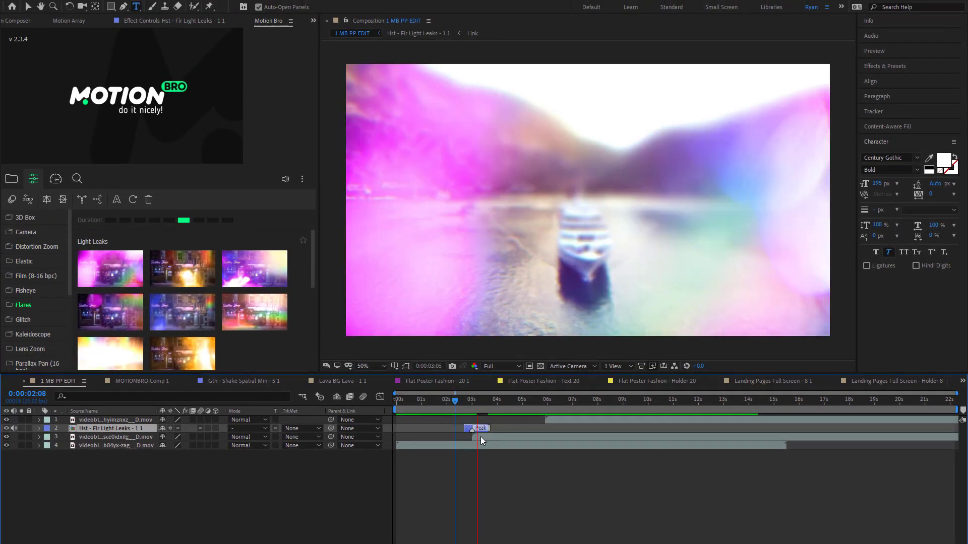
click(476, 410)
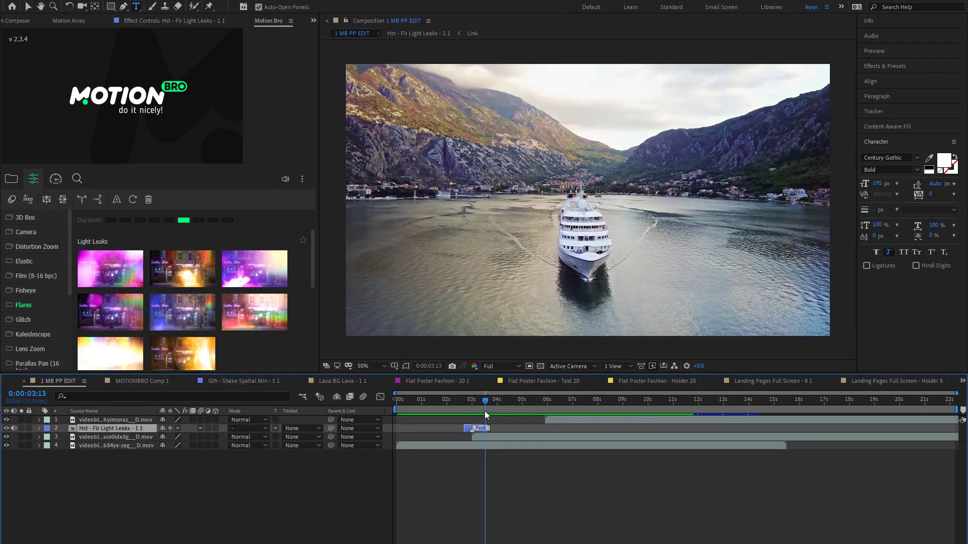
click(459, 407)
key(space)
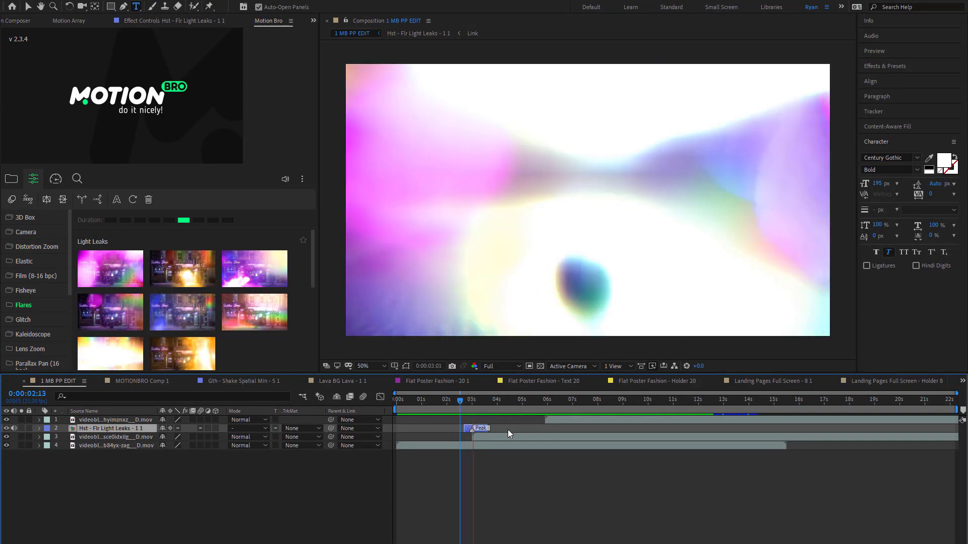
click(467, 400)
drag(467, 398, 469, 401)
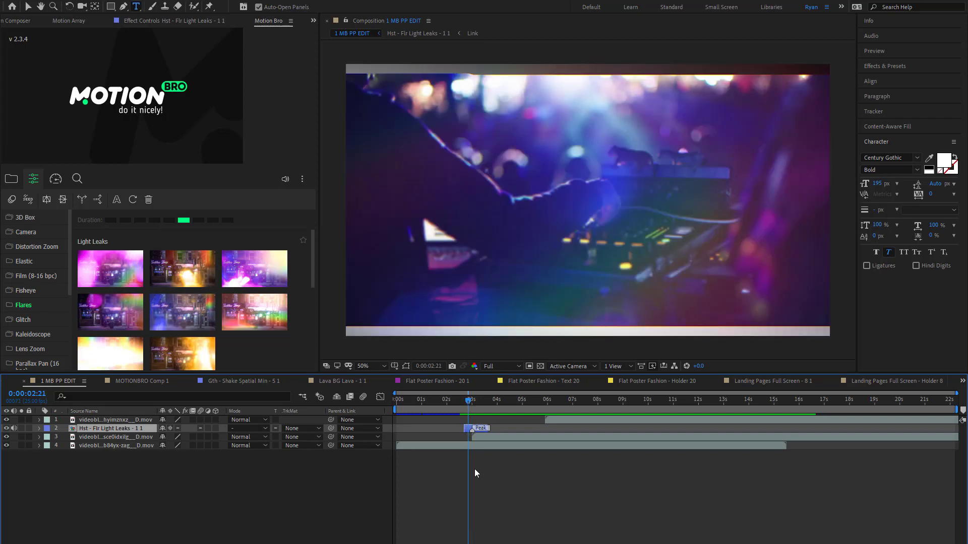
- Scale the DJ clip layer to fit the composition height
click(435, 446)
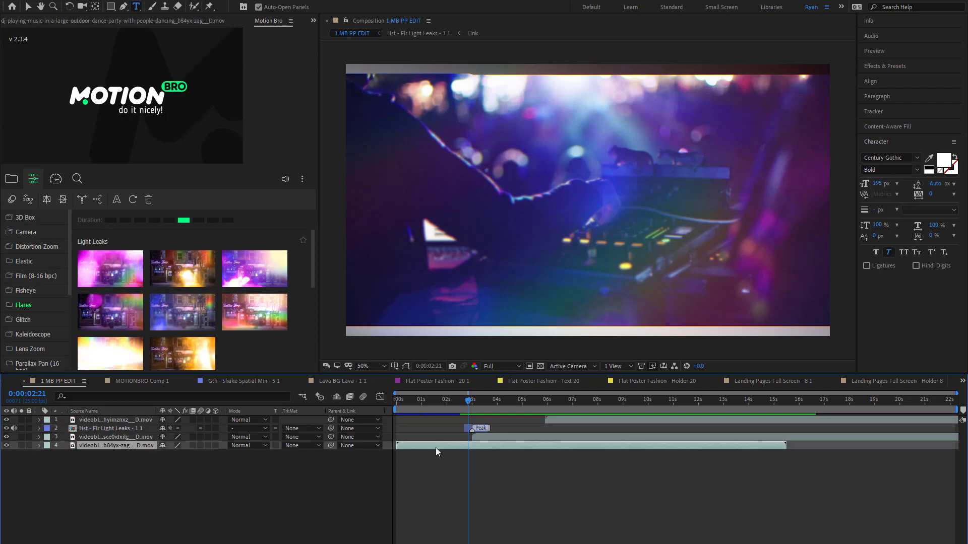
key(s)
drag(177, 454, 180, 454)
click(83, 0)
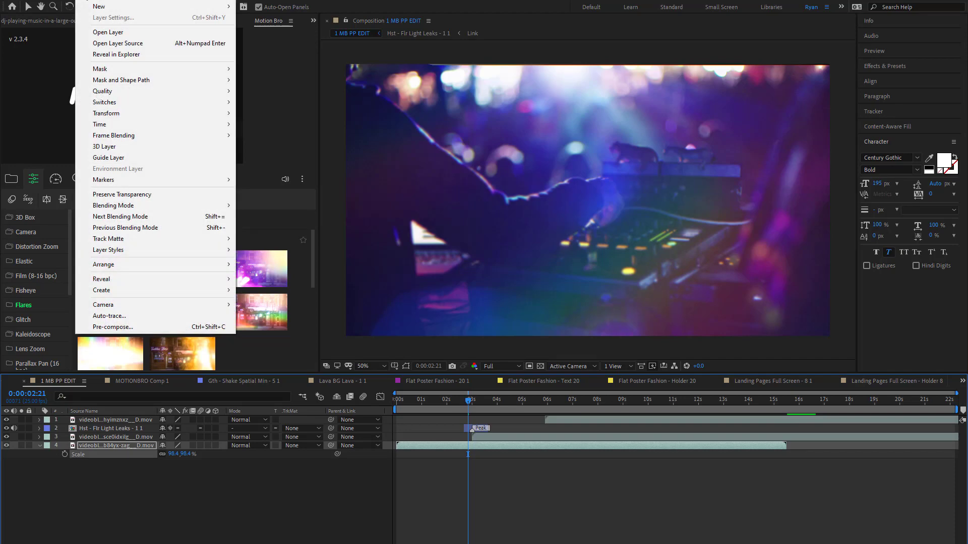
mouse_move(132, 113)
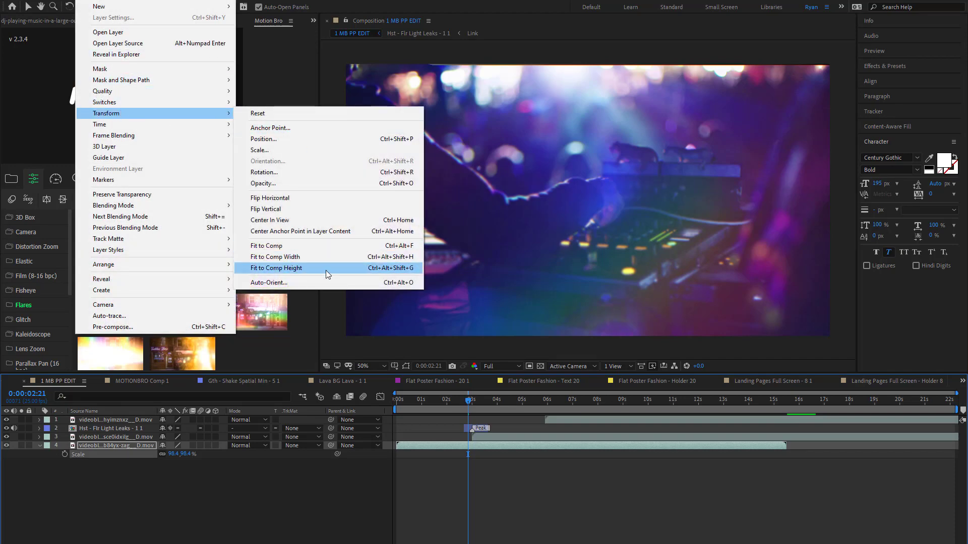
click(326, 269)
- Play the resized DJ clip and its transition from 0:00:01:04, and move the playhead to 0:00:04:20
drag(468, 401, 426, 402)
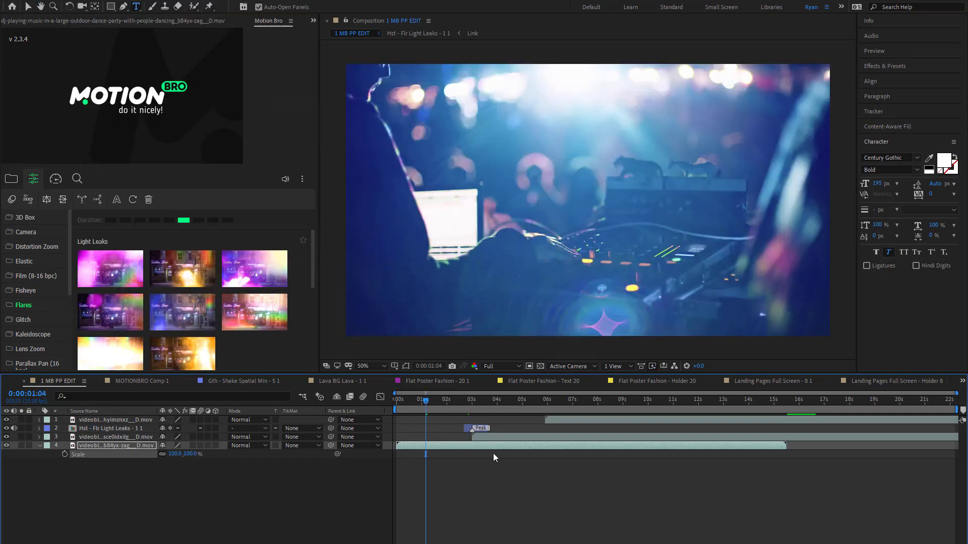
key(space)
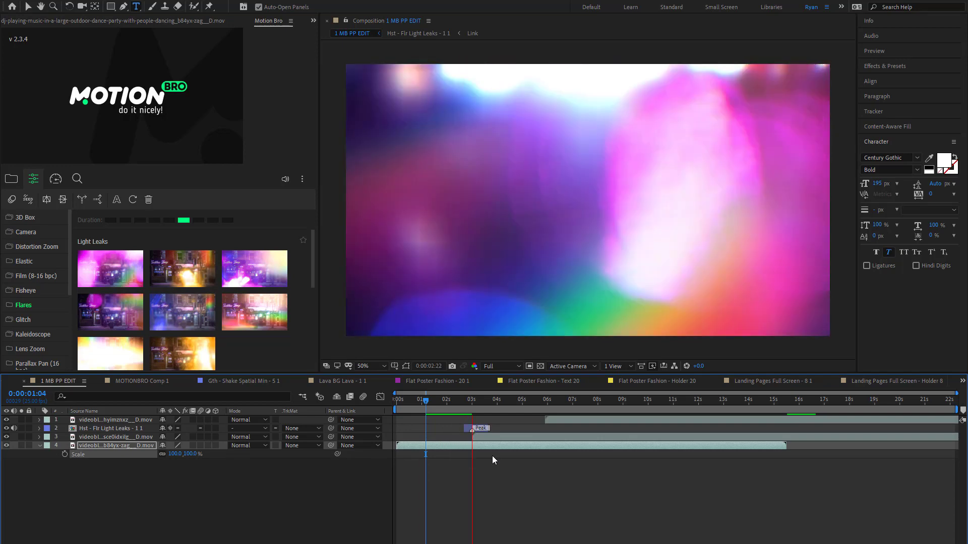
key(space)
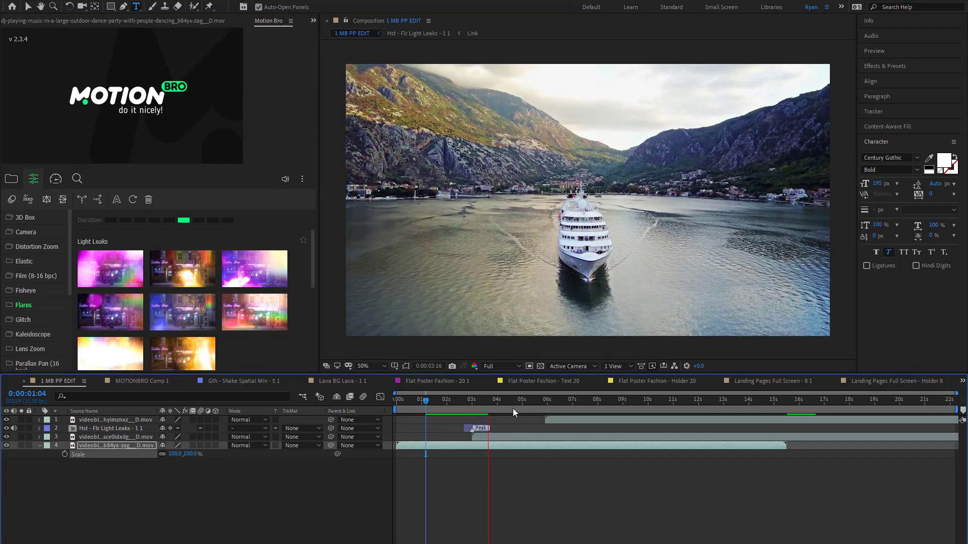
click(512, 409)
mouse_move(512, 409)
mouse_down()
mouse_move(537, 419)
mouse_move(540, 409)
mouse_move(518, 404)
mouse_up()
- Apply the Simple Zoom Ease Out transition from the presets at the cut between the ship and tent clips
click(536, 419)
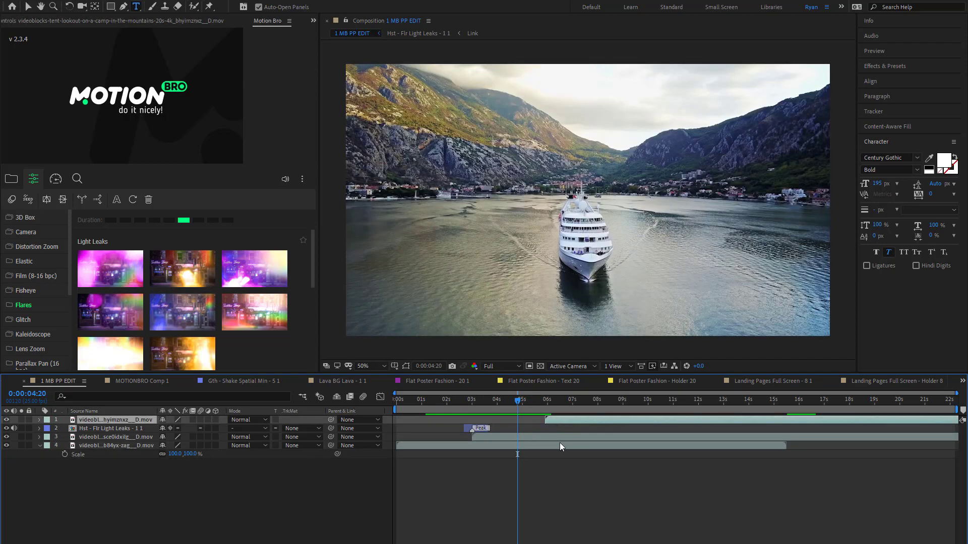
click(561, 429)
click(561, 424)
click(17, 181)
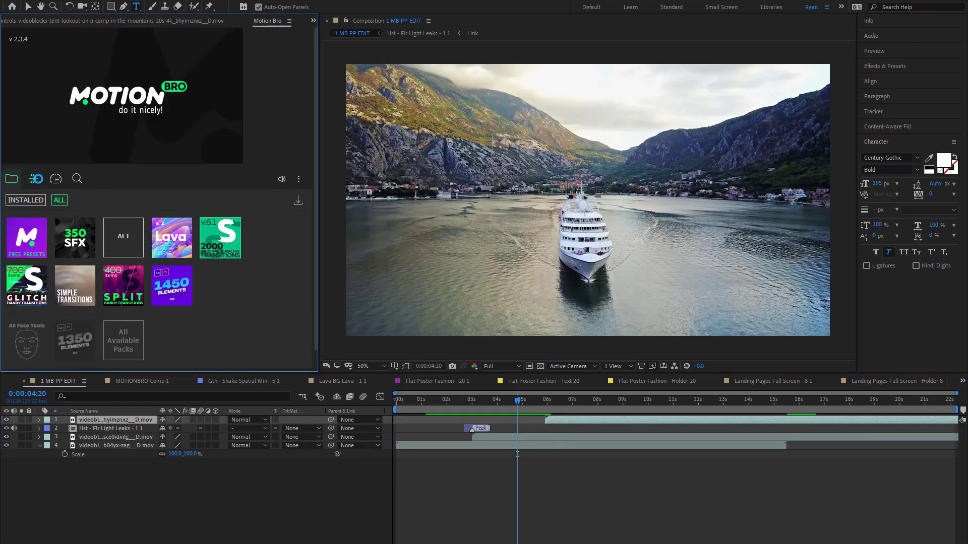
click(27, 229)
scroll(42, 303, down, 3)
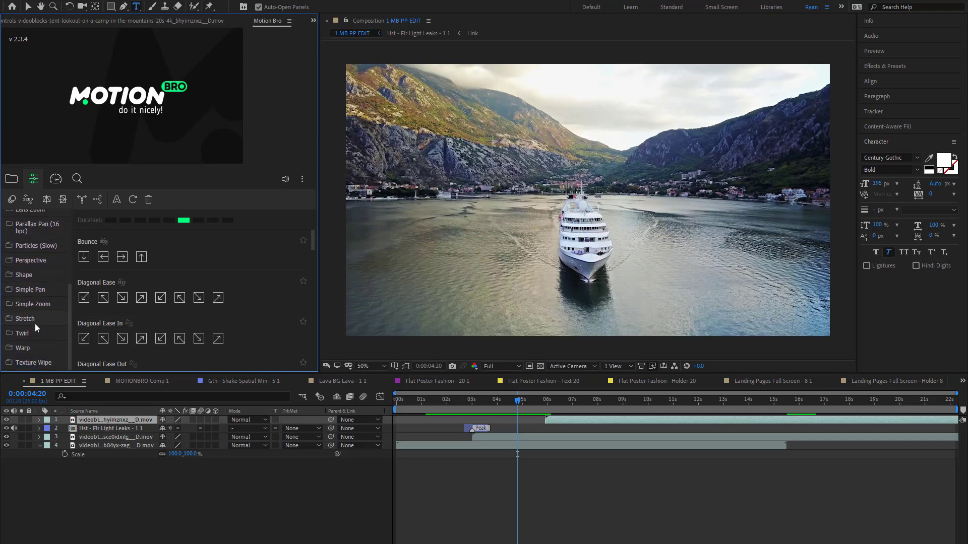
click(48, 305)
mouse_move(100, 260)
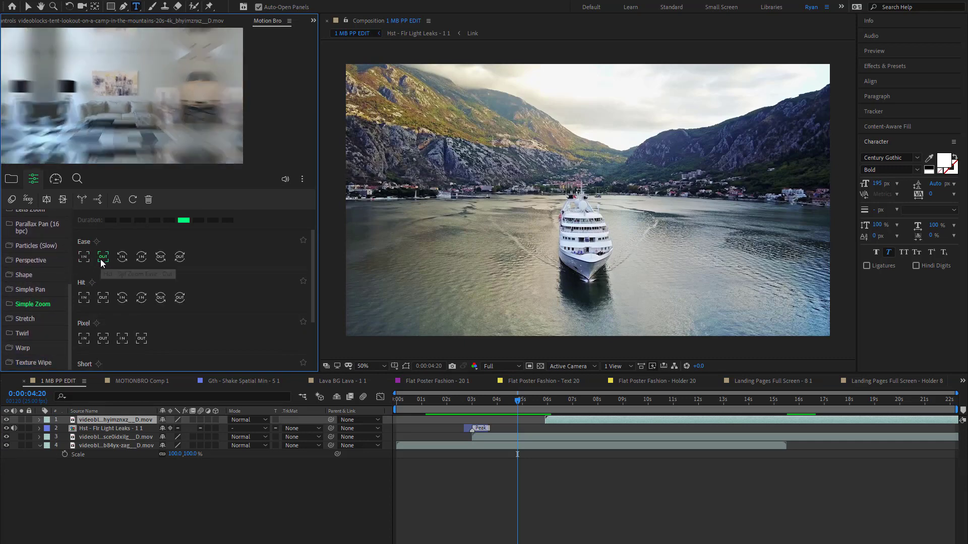
click(101, 259)
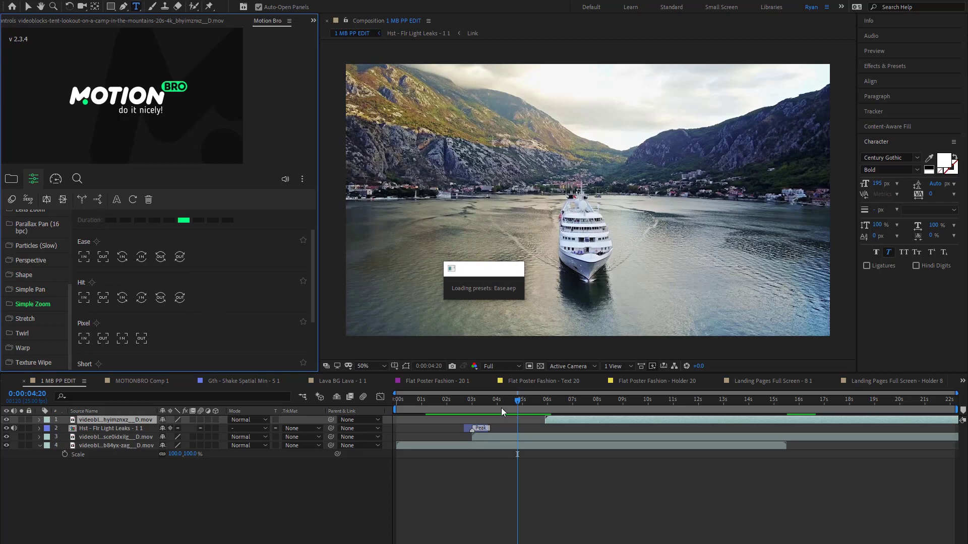
- Preview the zoom transition between the ship and tent clips, and play the sequence from 0:00:00:10
key(space)
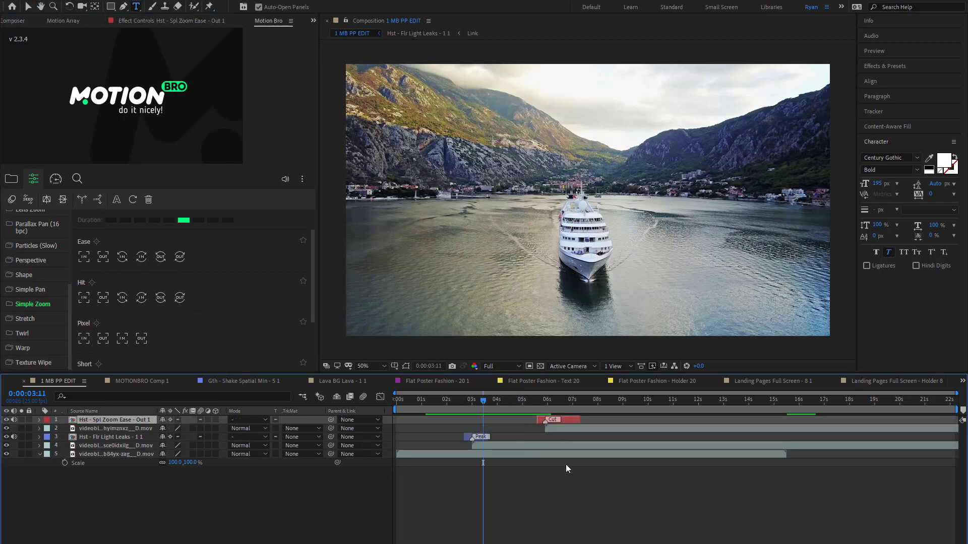
key(space)
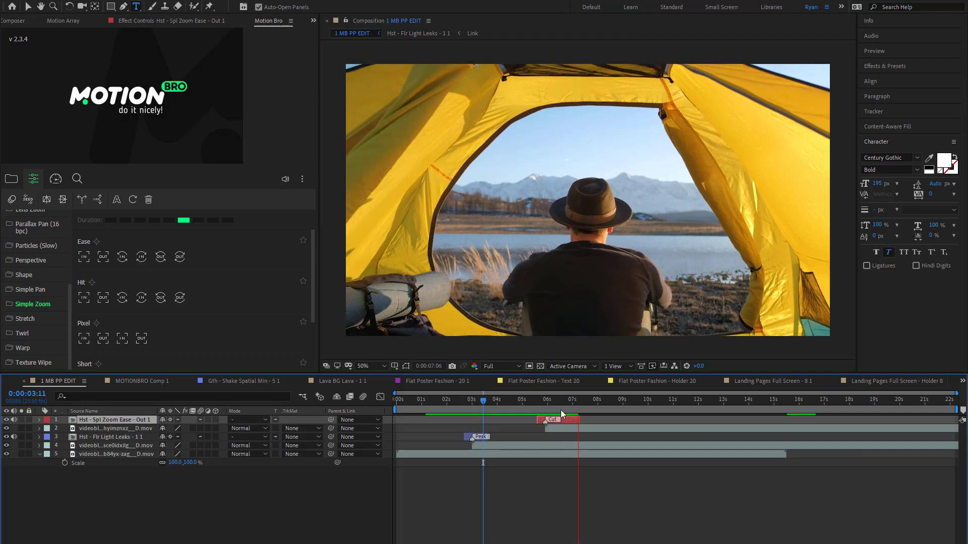
drag(564, 404, 520, 416)
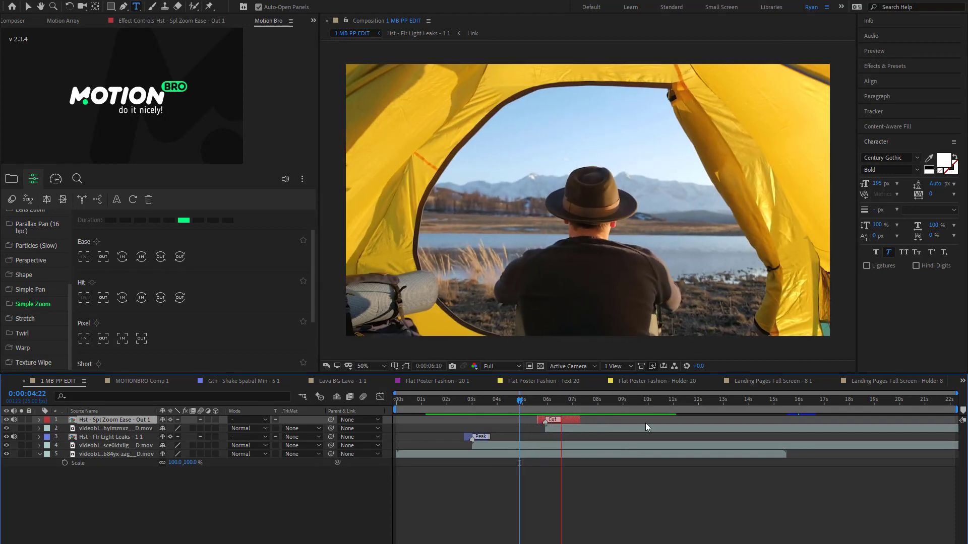
click(406, 408)
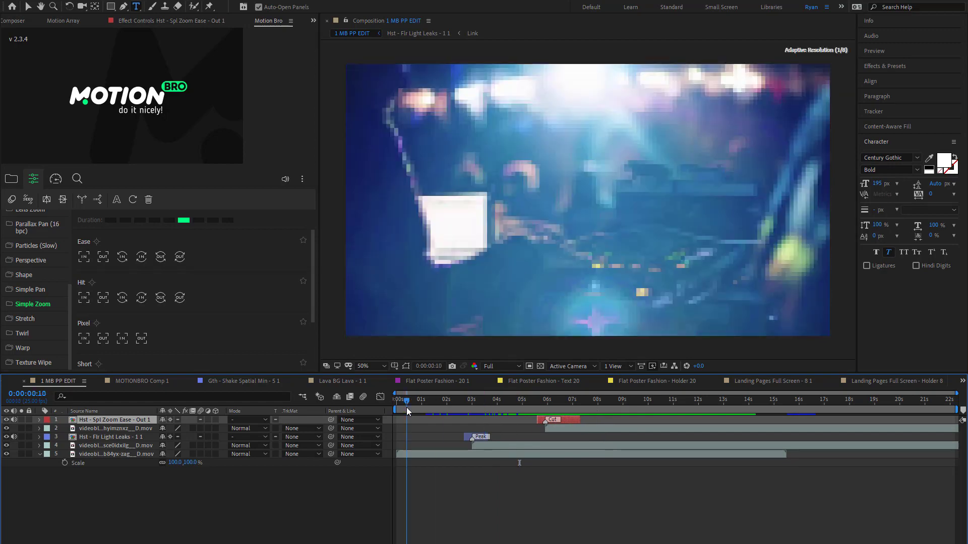
key(space)
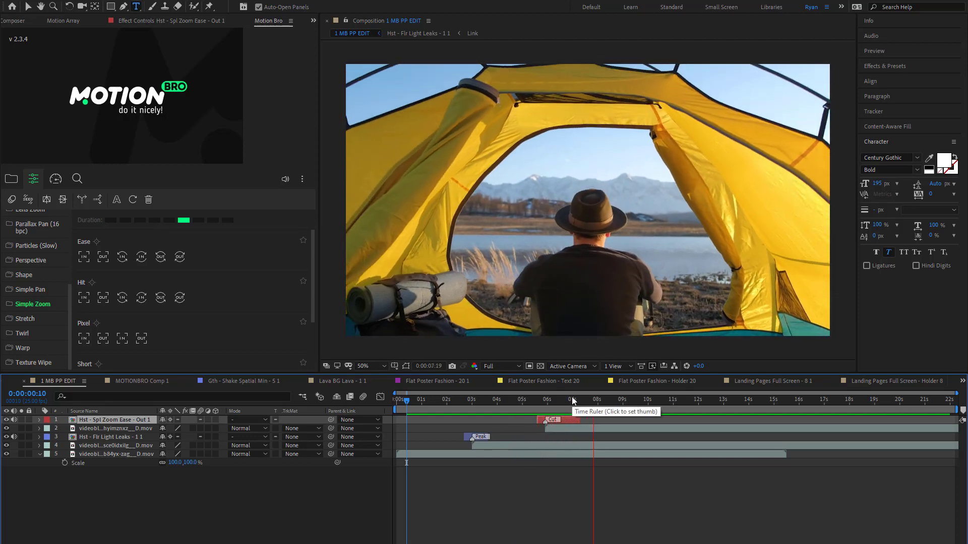
- Apply the first Composite Blocks Max glitch at 0:00:01:10 and move its layer directly above the DJ clip
click(610, 407)
click(594, 479)
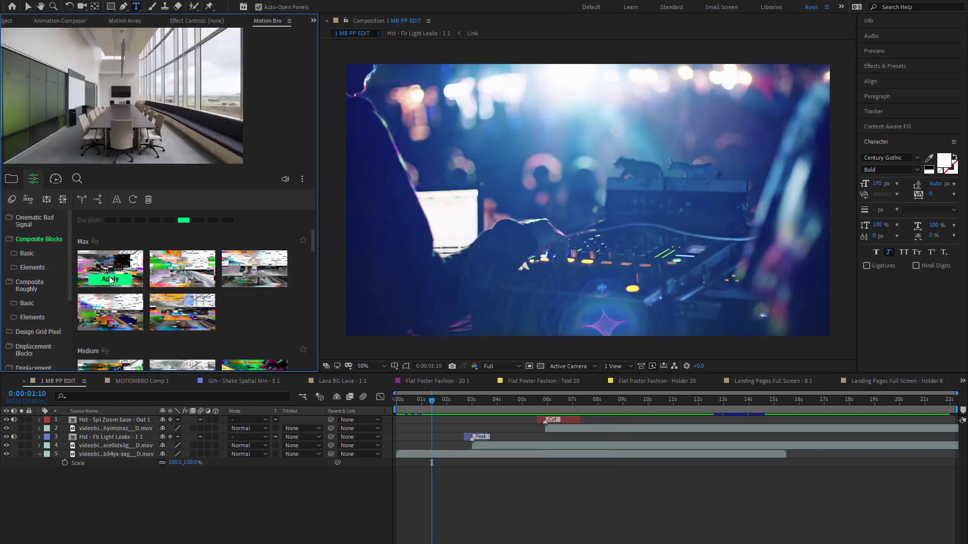
click(110, 279)
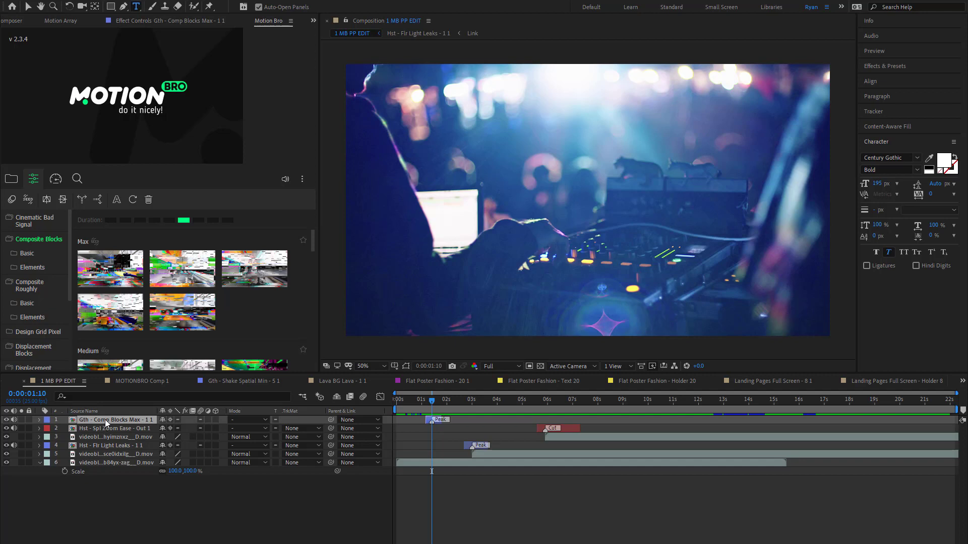
drag(105, 420, 105, 459)
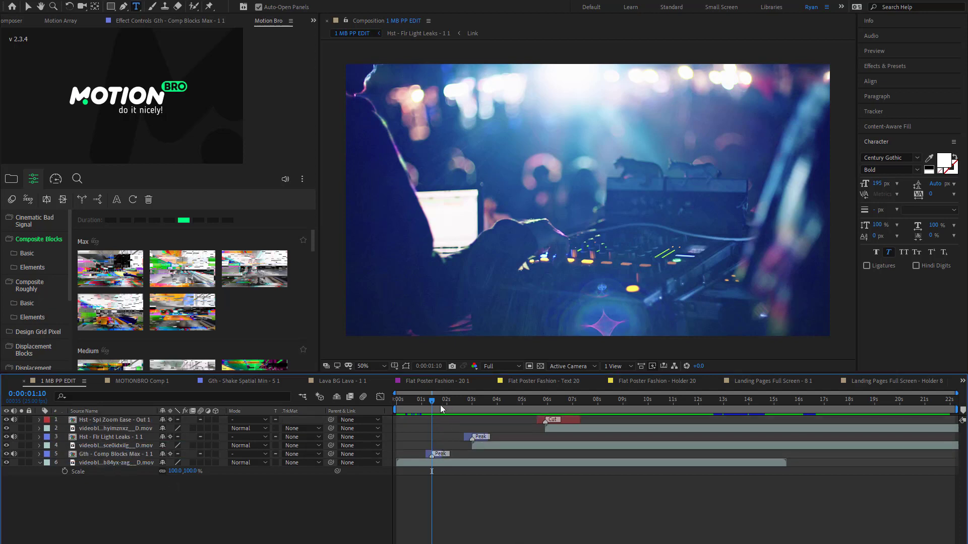
- Play the sequence from the start to preview the glitch over the DJ clip, stopping at 0:00:01:17
drag(440, 405, 412, 407)
drag(420, 409, 422, 410)
key(space)
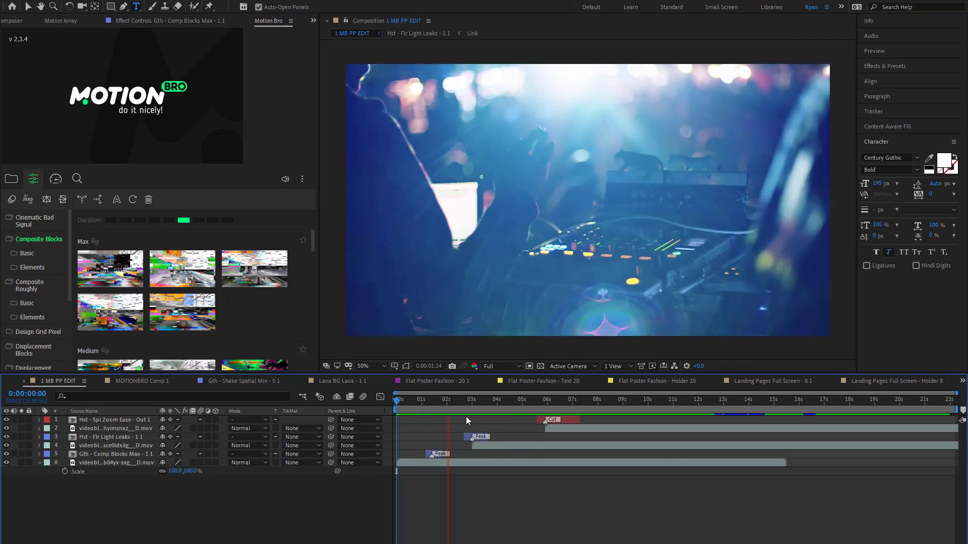
key(space)
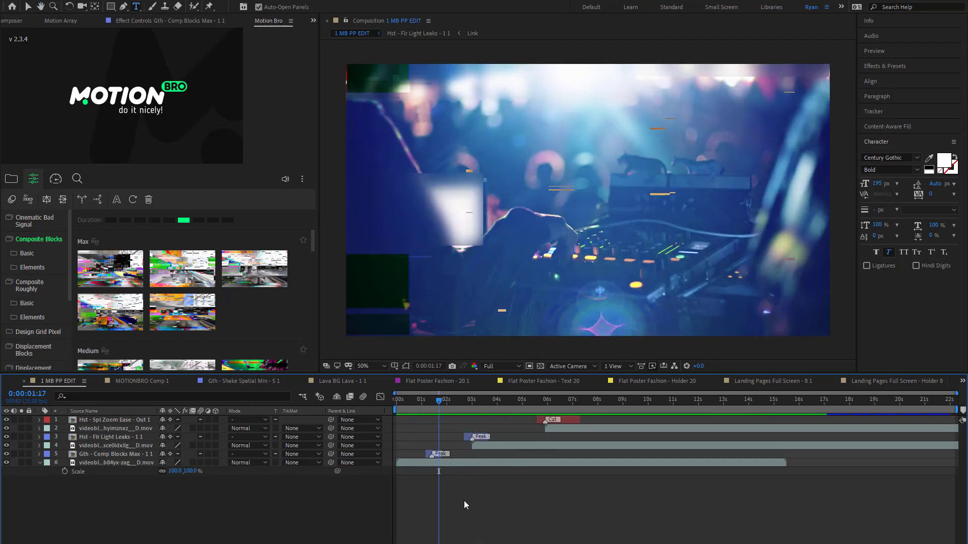
- Extend the end of the Light Leaks transition layer to about 0:00:04:10 and preview it from 0:00:02:05
mouse_move(468, 403)
mouse_down()
mouse_move(506, 409)
mouse_move(500, 437)
mouse_up()
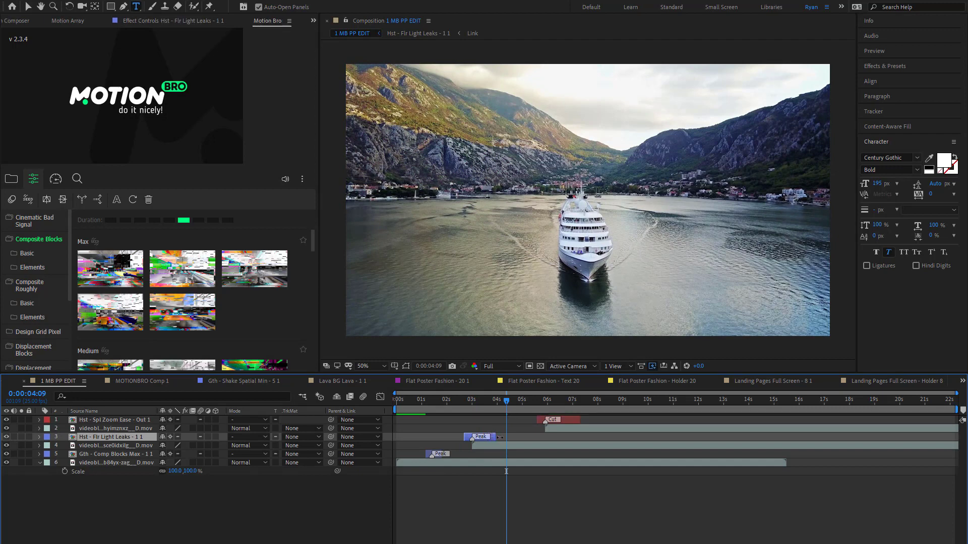
drag(497, 400, 452, 407)
key(space)
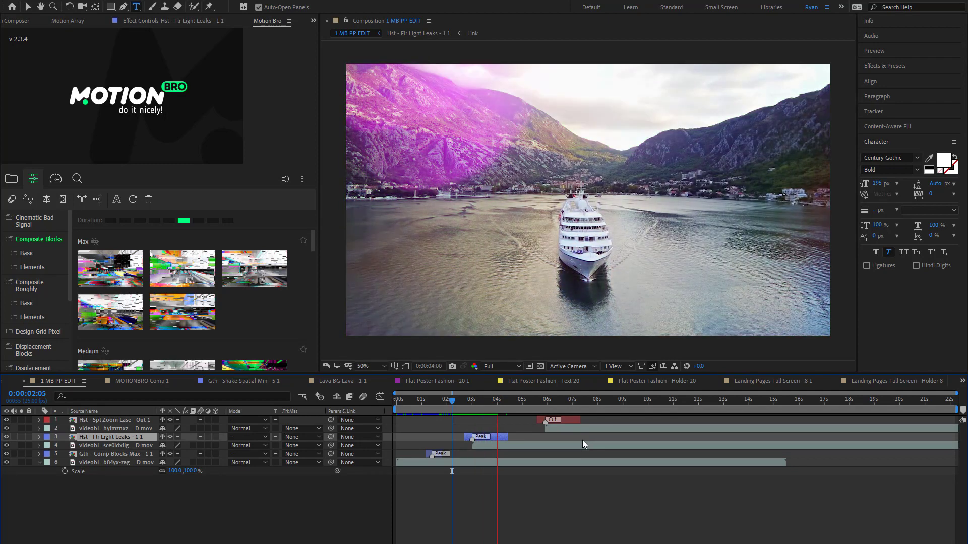
- Lengthen the zoom transition layer to about nine seconds, preview it, and shorten it to end at about 0:00:06:22
drag(580, 420, 611, 424)
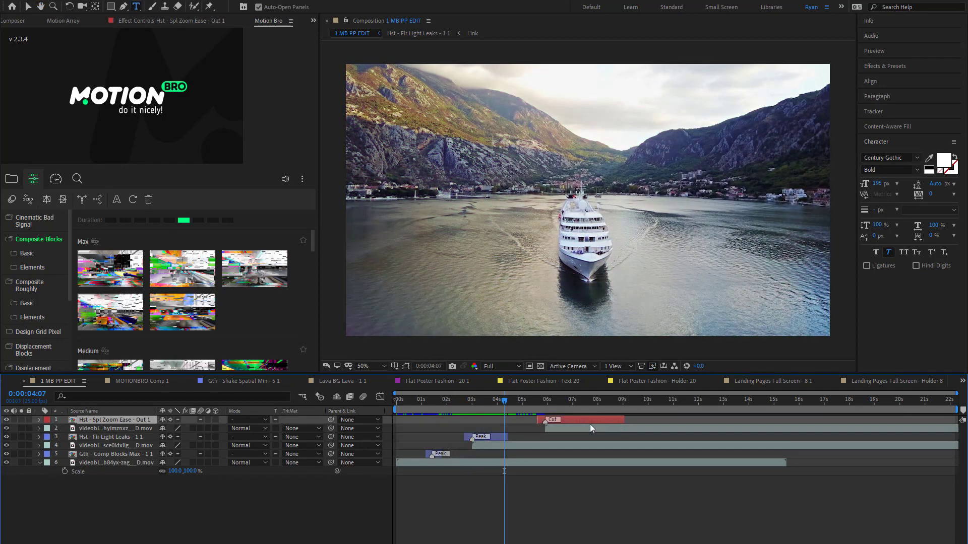
key(space)
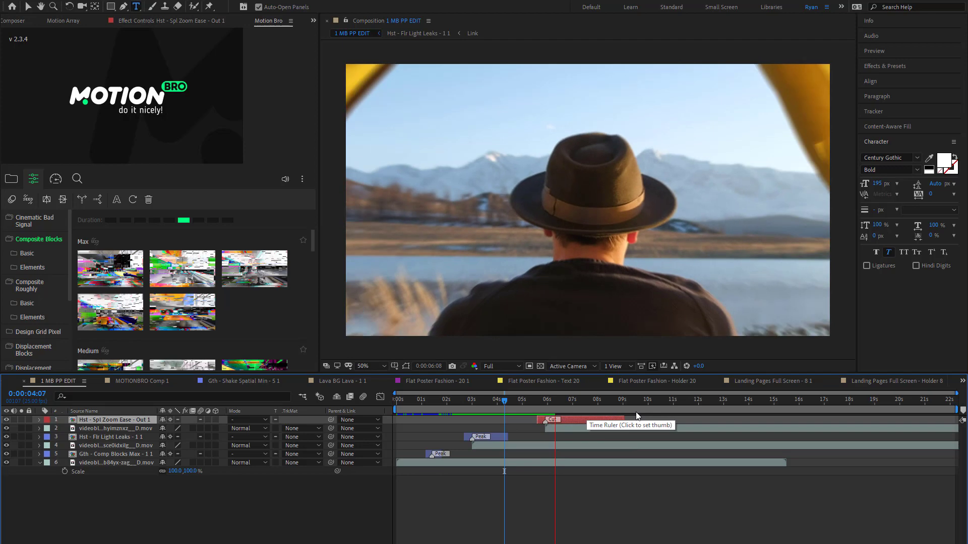
key(space)
drag(621, 422, 570, 420)
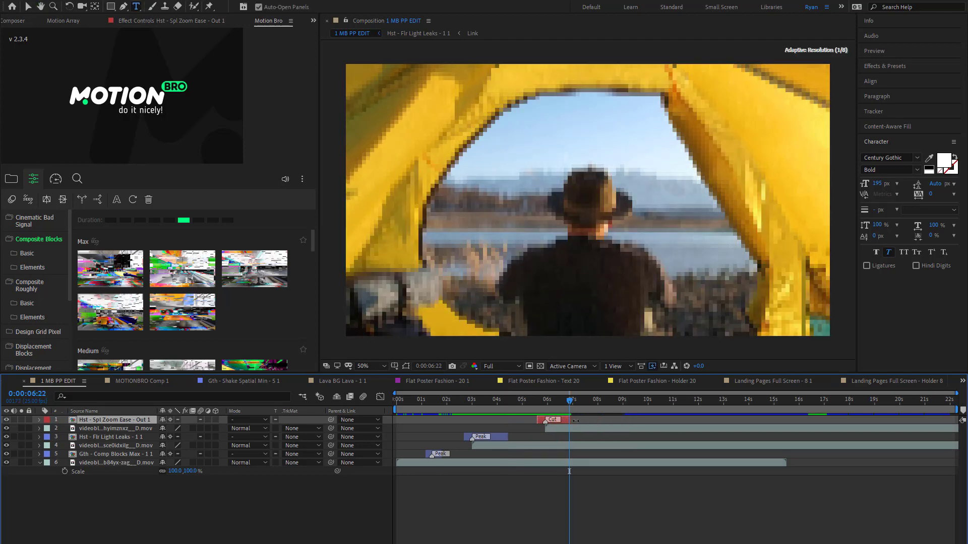
- Trim the tent clip to end at 0:00:11:00 and place the aerial mountain cliff clip on top from that time
drag(631, 412, 675, 415)
click(682, 427)
key(ctrl+shift+d)
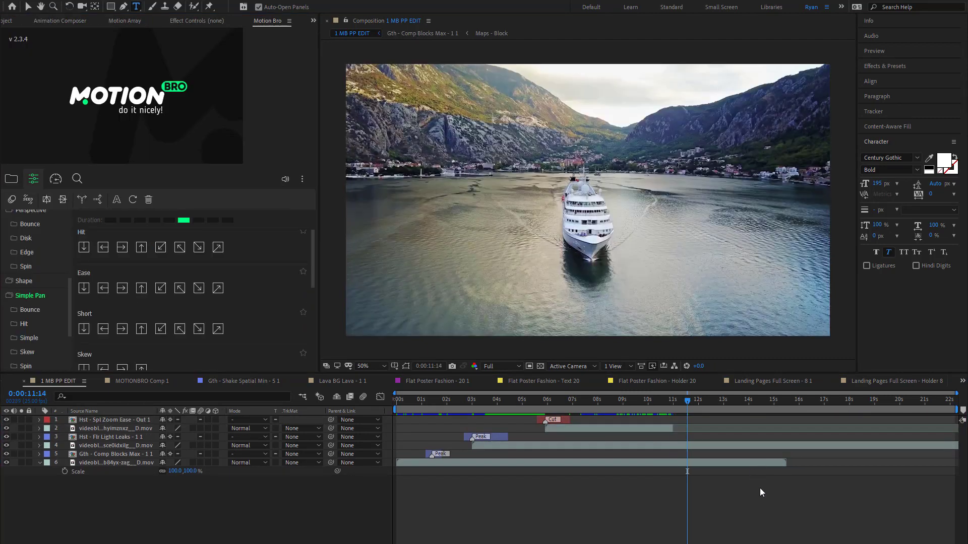
drag(576, 463, 606, 444)
drag(416, 421, 692, 437)
mouse_move(687, 401)
mouse_down()
mouse_move(640, 408)
mouse_move(690, 404)
mouse_move(674, 414)
mouse_up()
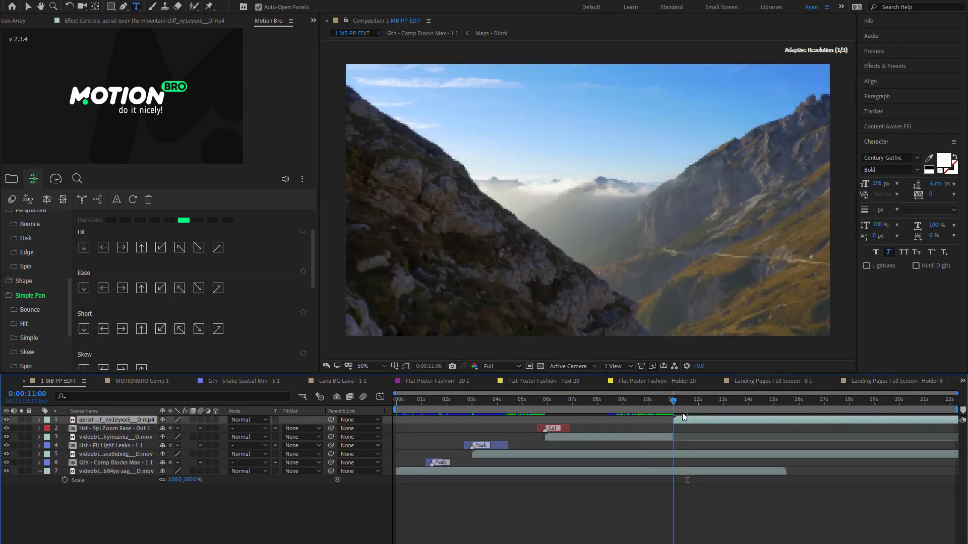
- Apply the Simple Pan Short Down transition at 0:00:11:00, one duration step shorter than the default, and preview it from 0:00:09:17
click(83, 286)
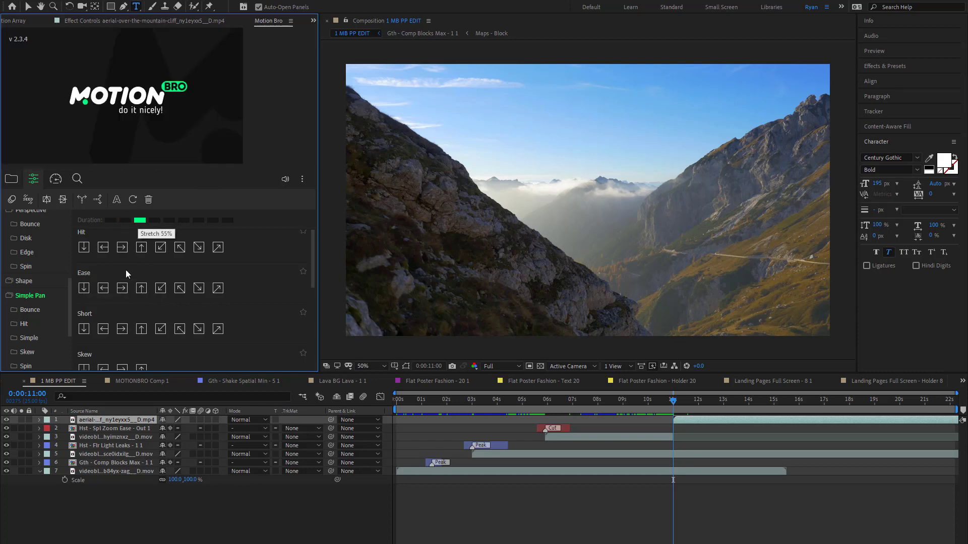
scroll(120, 272, down, 4)
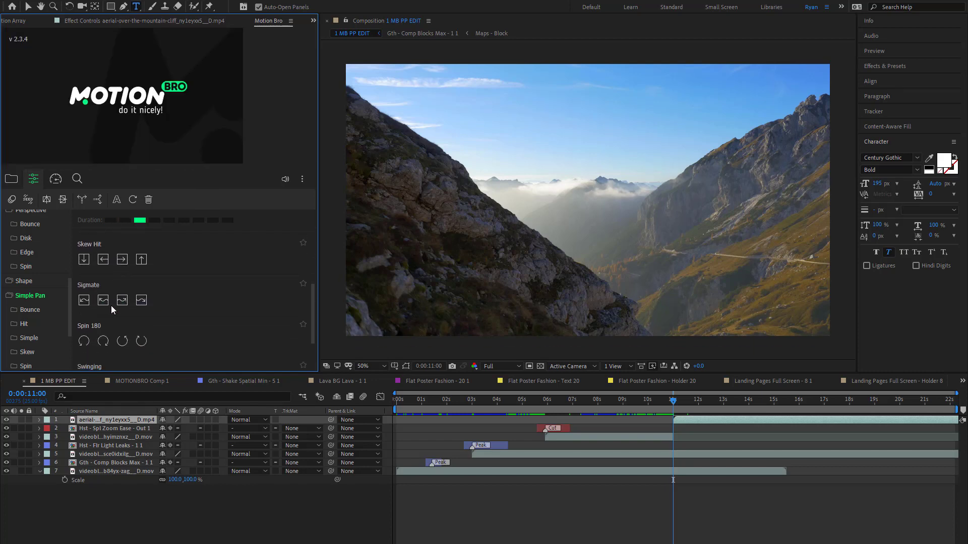
scroll(113, 274, down, 4)
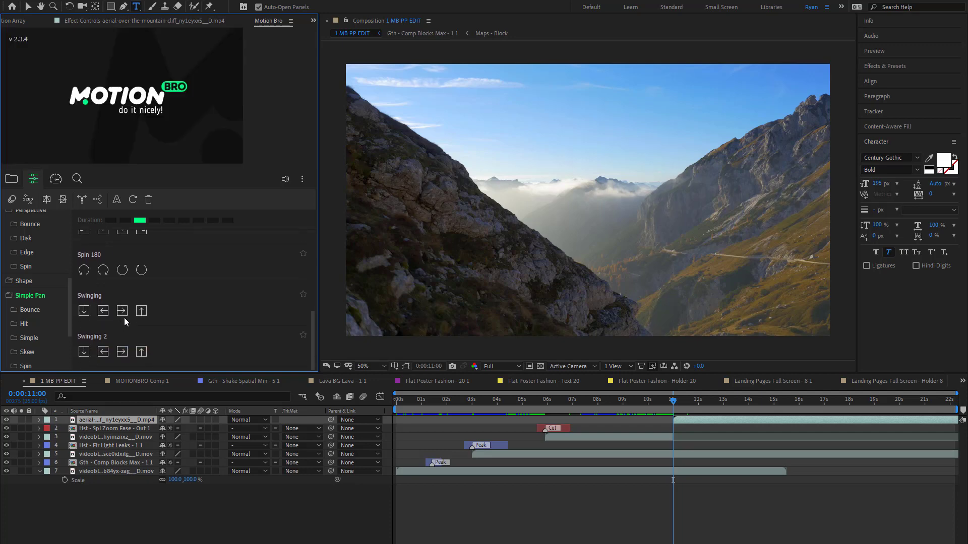
scroll(126, 312, up, 14)
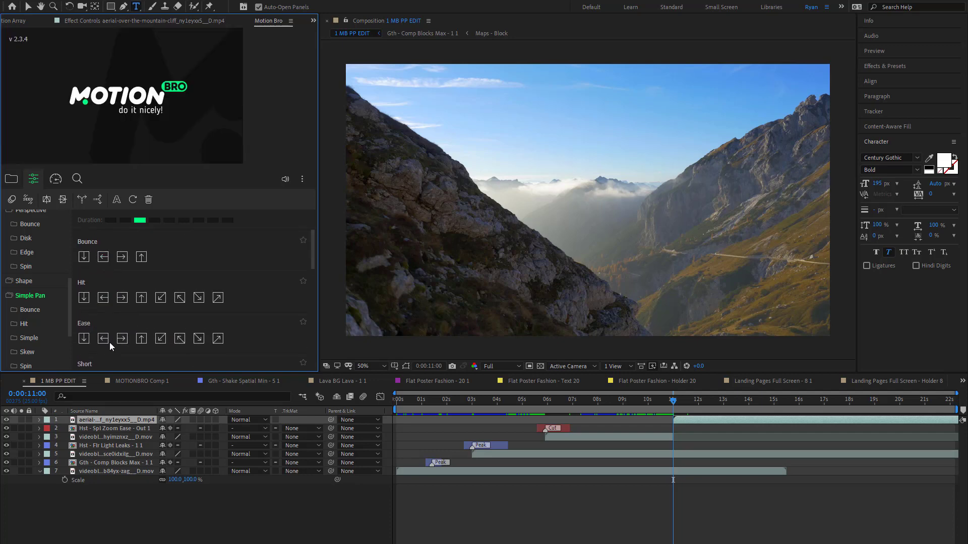
mouse_move(107, 341)
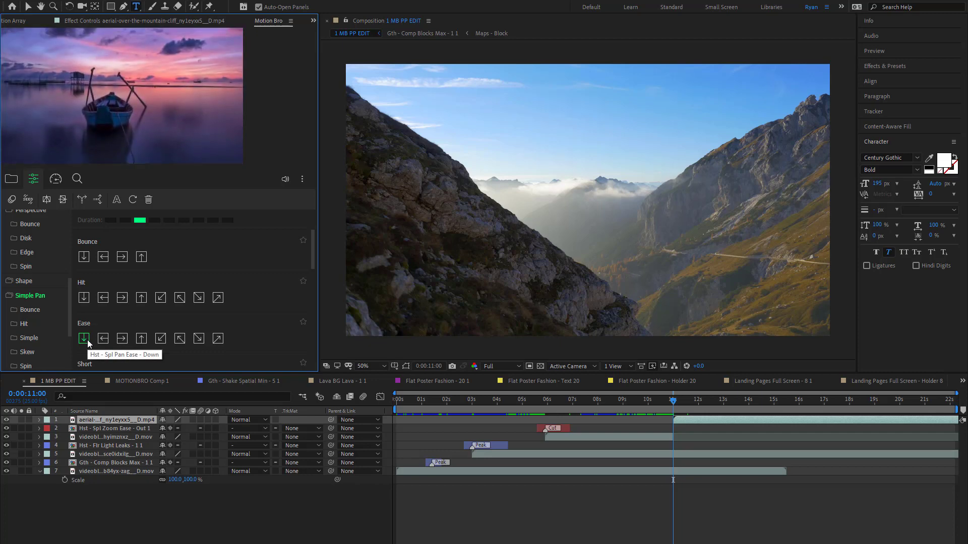
scroll(87, 340, down, 1)
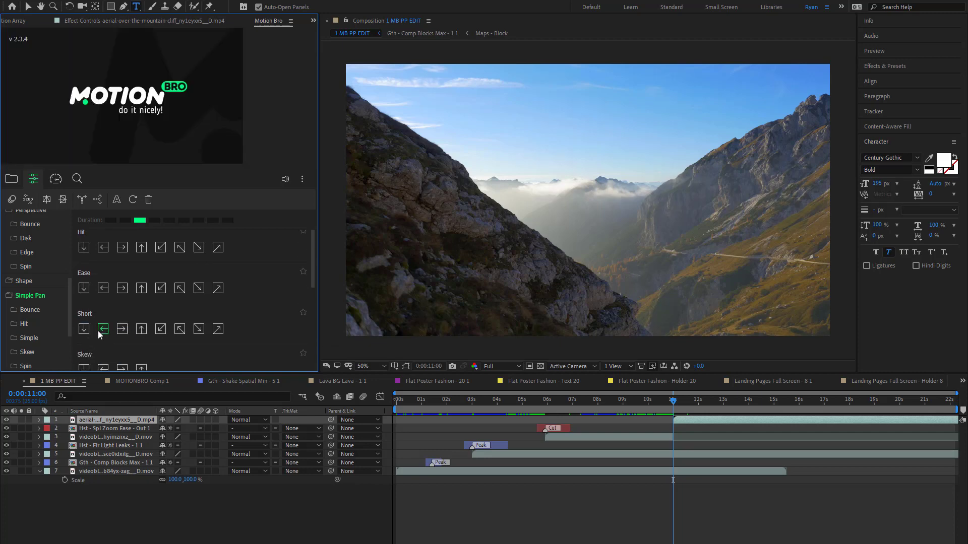
click(170, 220)
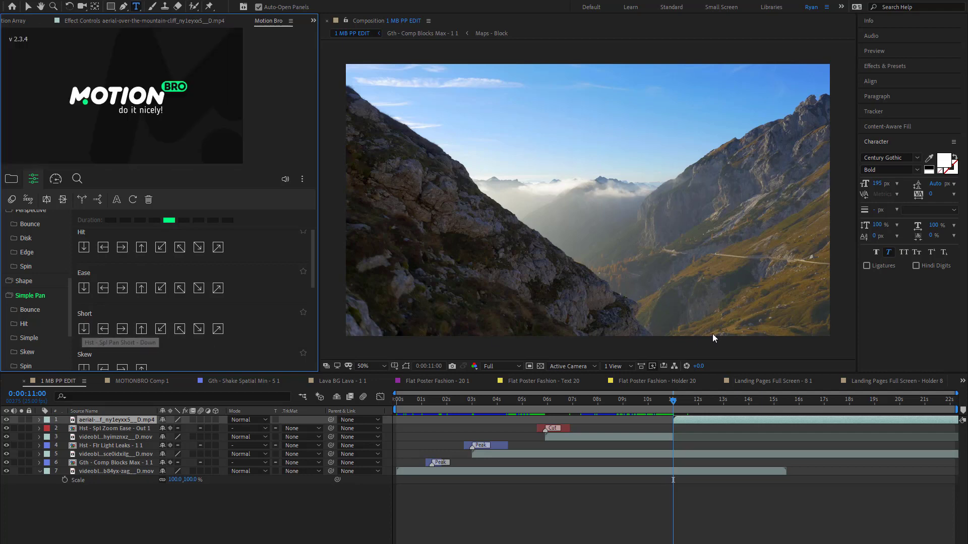
click(649, 409)
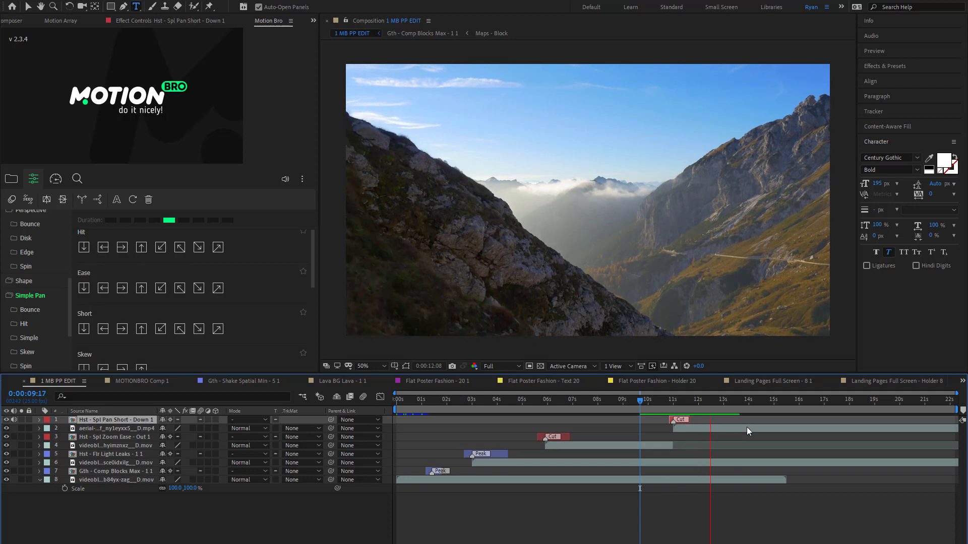
key(space)
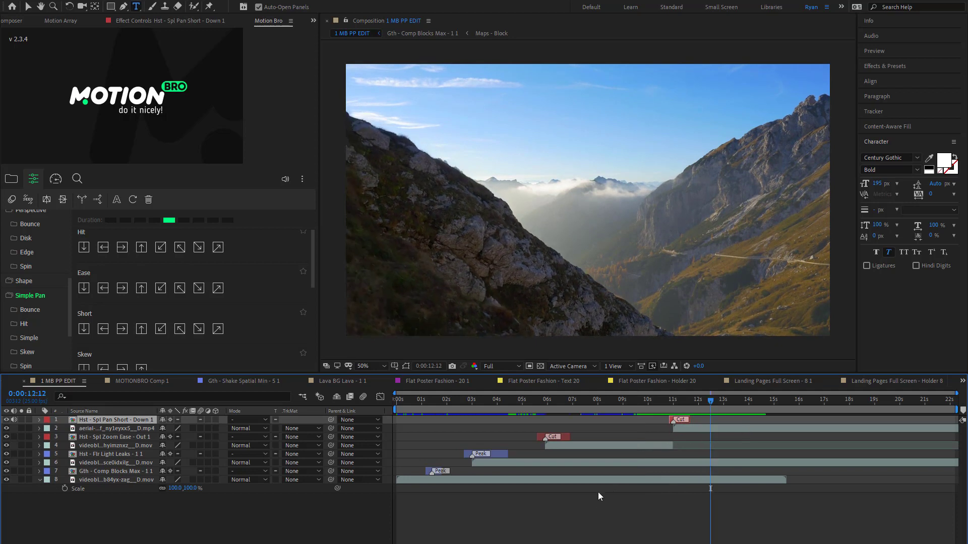
- Delete all layers from the composition and open the Lava preset pack's poster presets
key(ctrl+a)
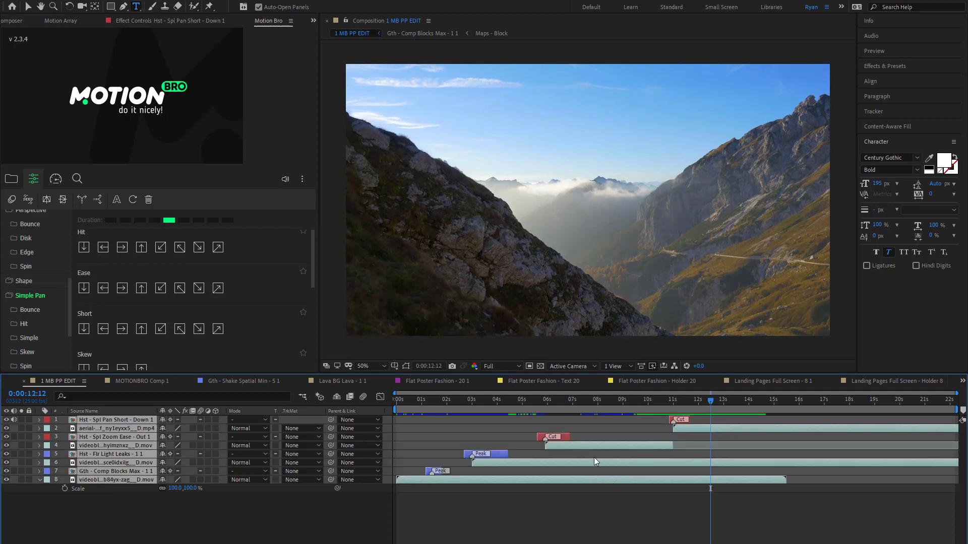
key(Delete)
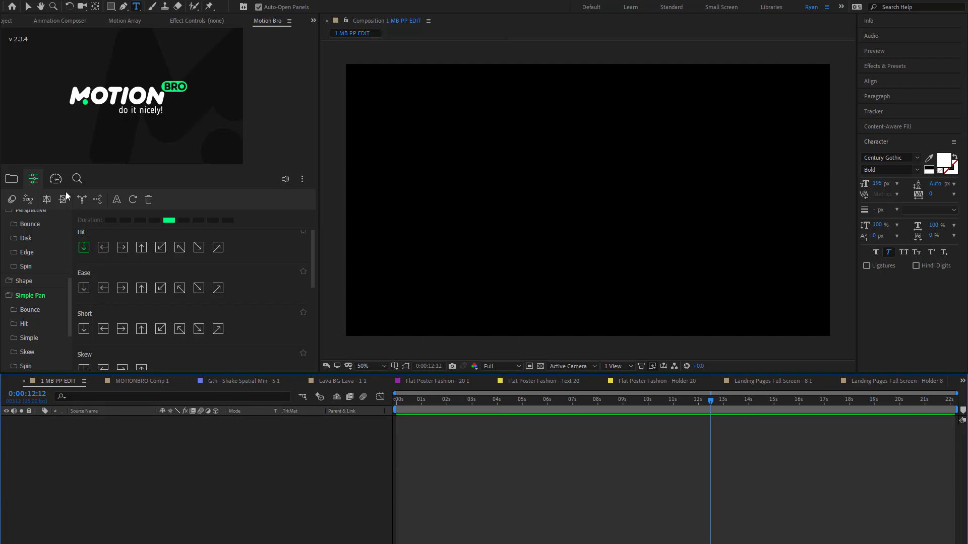
click(12, 180)
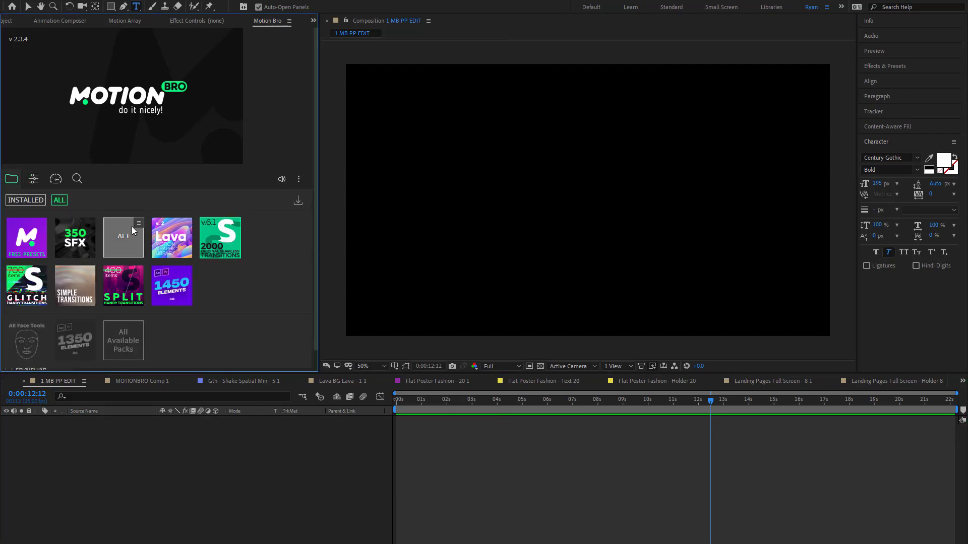
click(33, 179)
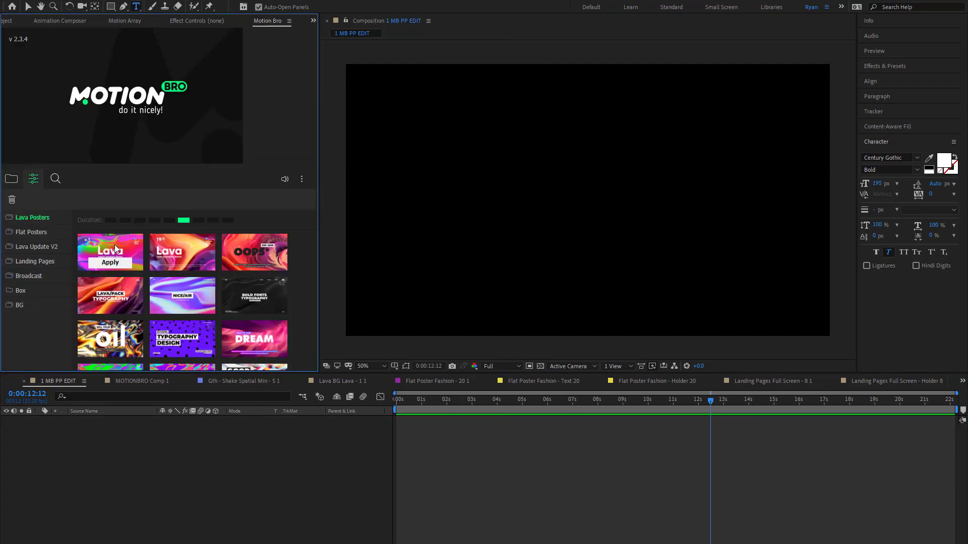
- Browse the Lava Posters presets, previewing designs in the main, In One Word, Text Background and Event sections
mouse_move(114, 244)
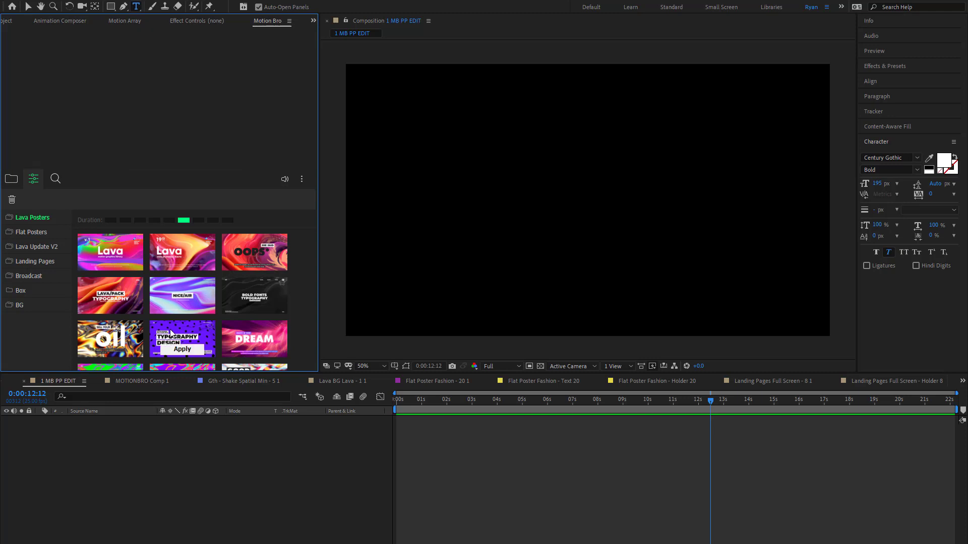
scroll(170, 329, down, 2)
mouse_move(178, 295)
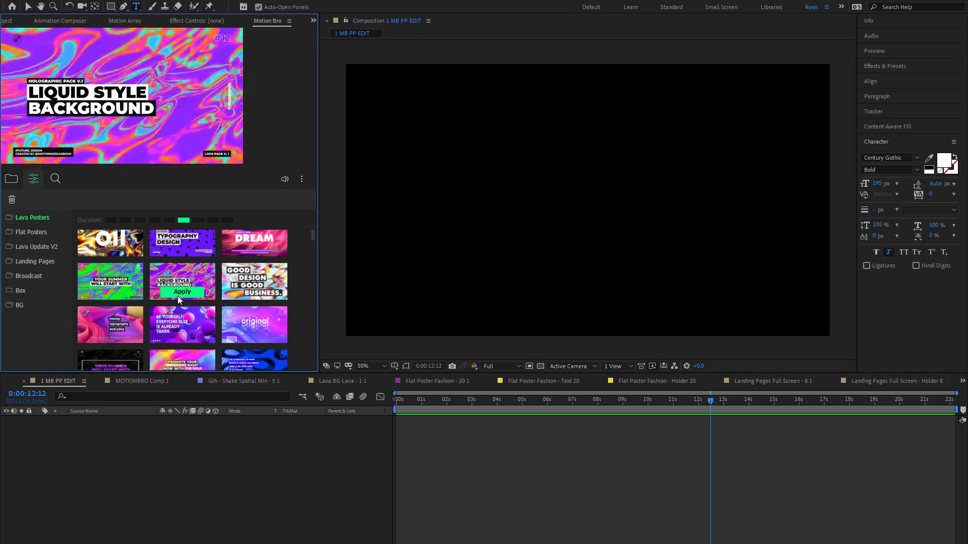
mouse_move(255, 288)
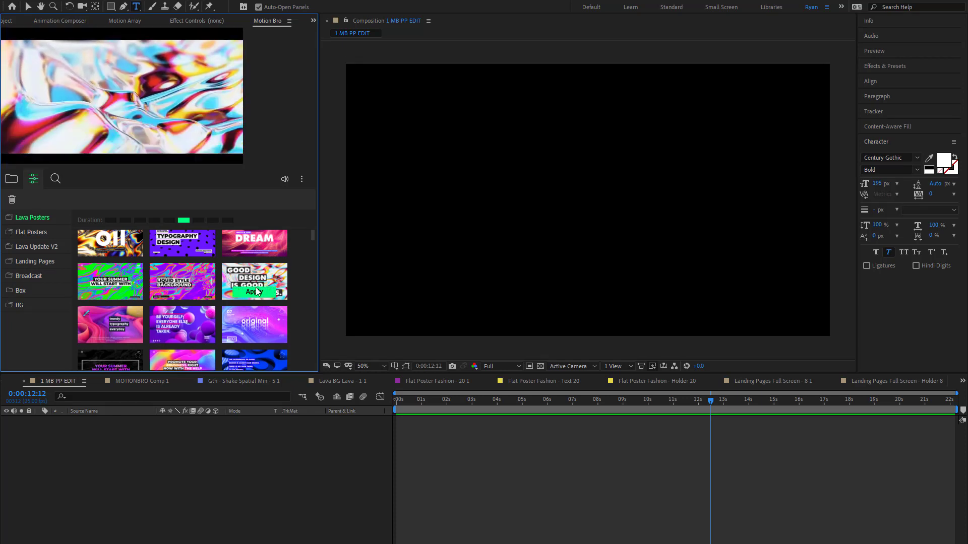
scroll(168, 246, down, 5)
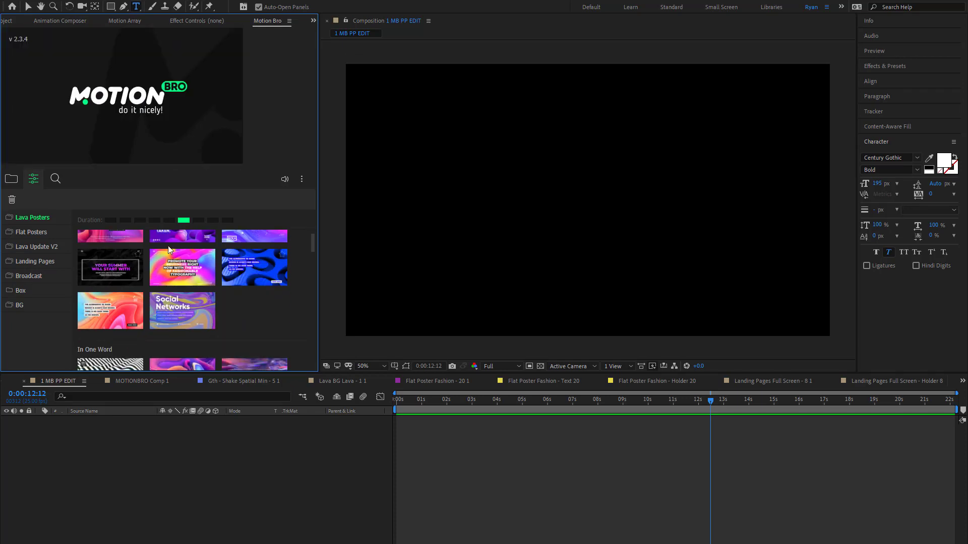
scroll(189, 283, down, 2)
mouse_move(123, 276)
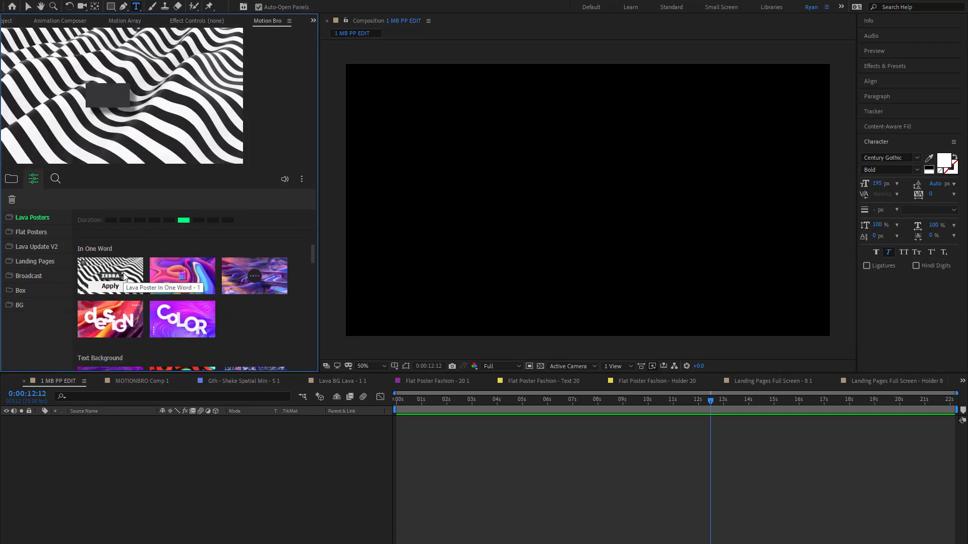
scroll(127, 273, down, 4)
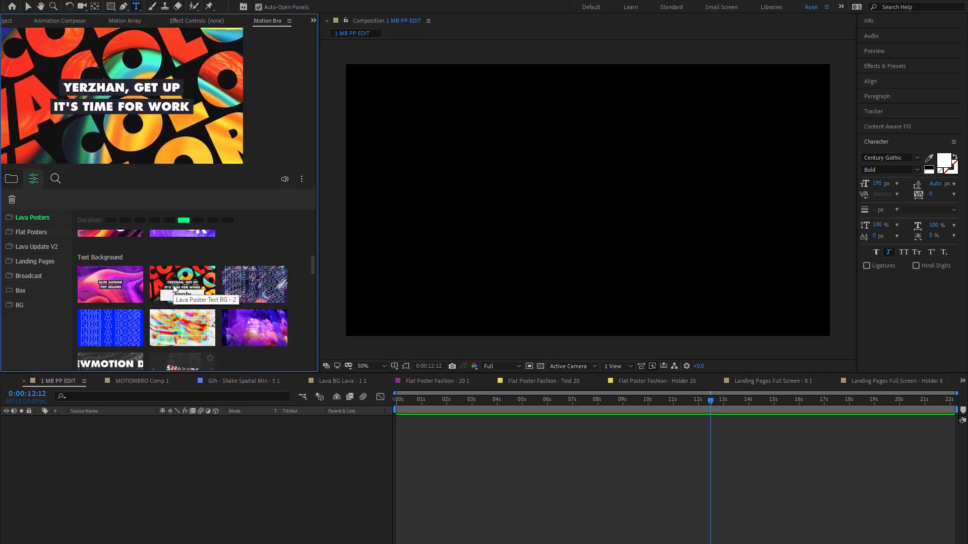
scroll(176, 291, down, 2)
mouse_move(120, 323)
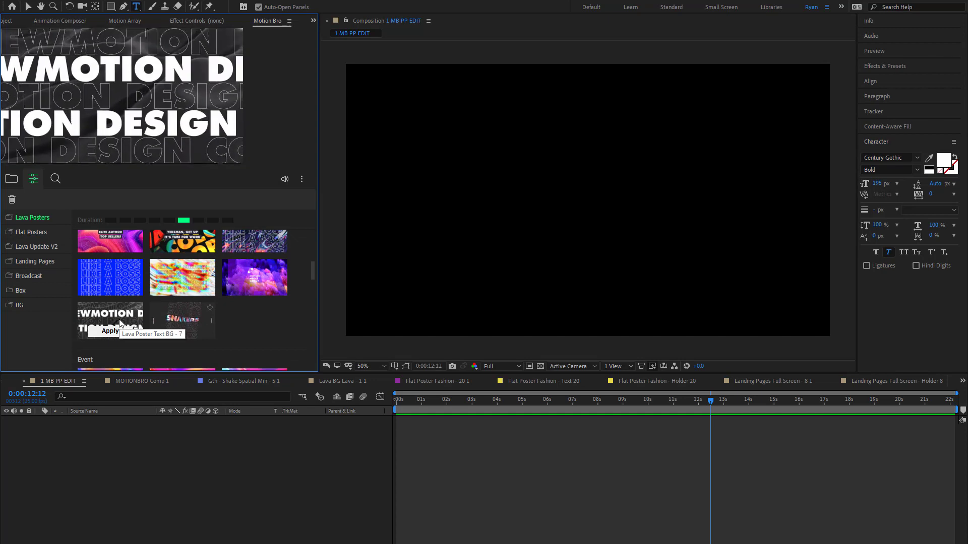
scroll(127, 315, down, 4)
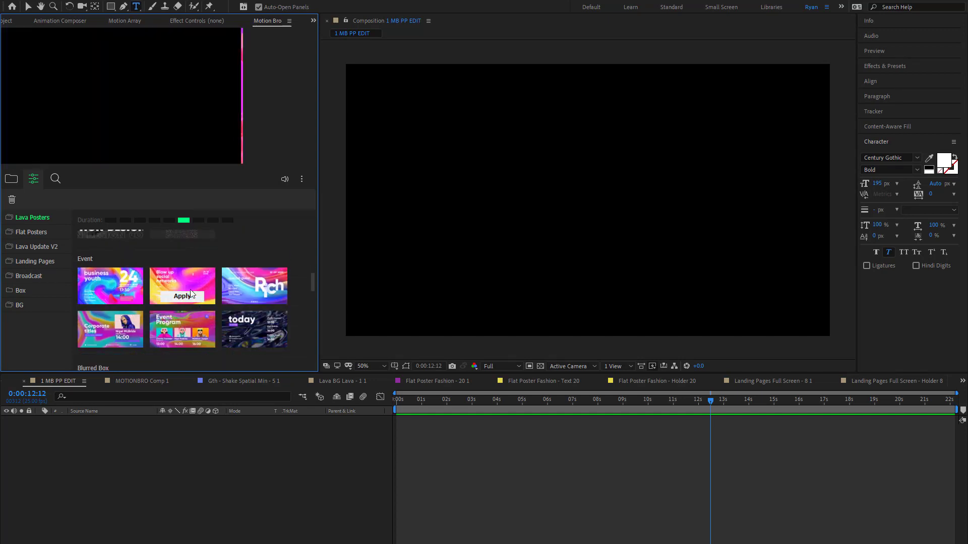
- Apply the Flat Poster Typography - 10 preset from the Flat Posters Typography category and move its layer to start at 0:00:00:00
click(30, 233)
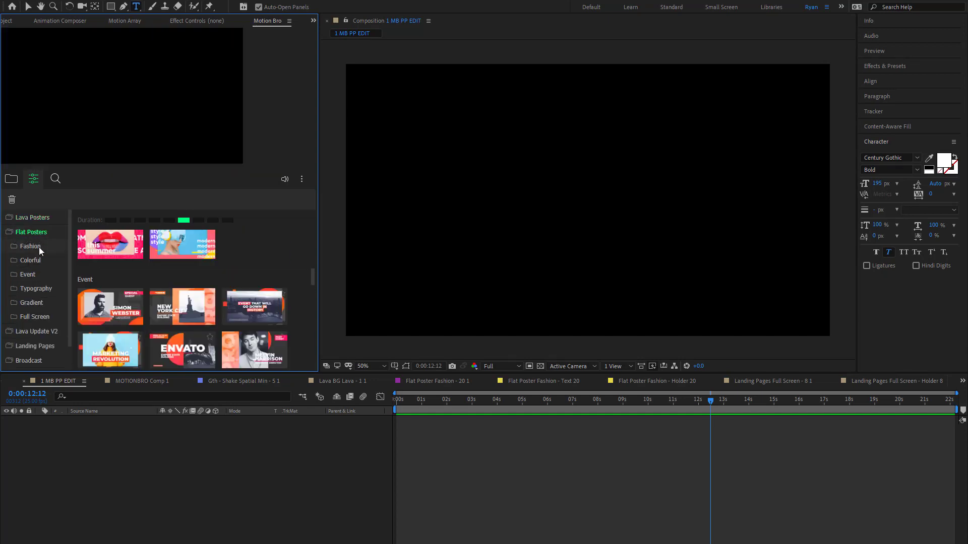
click(38, 247)
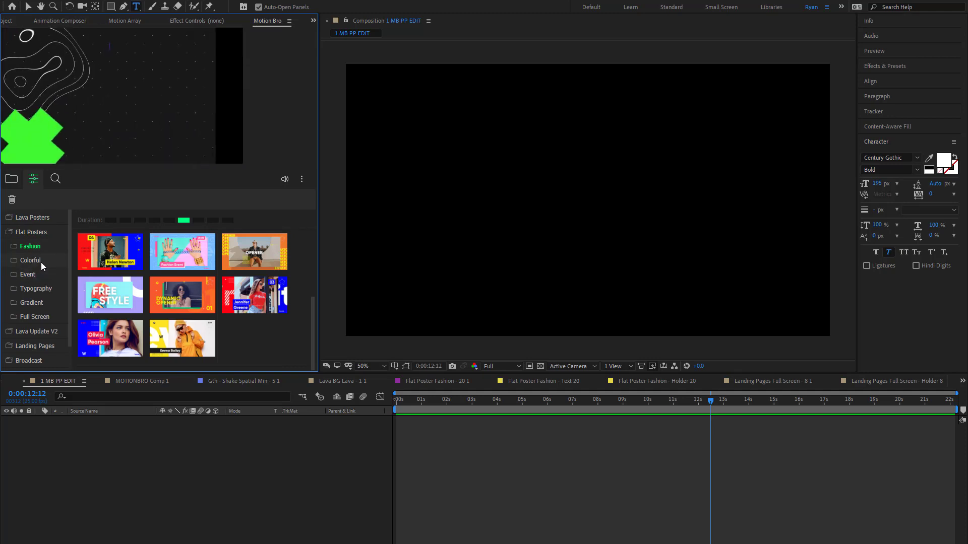
click(41, 262)
click(40, 290)
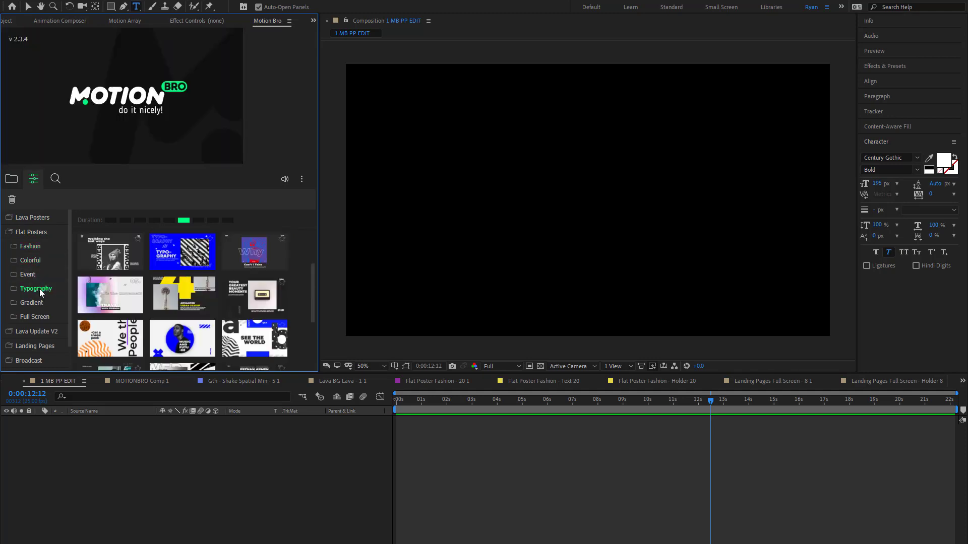
click(108, 265)
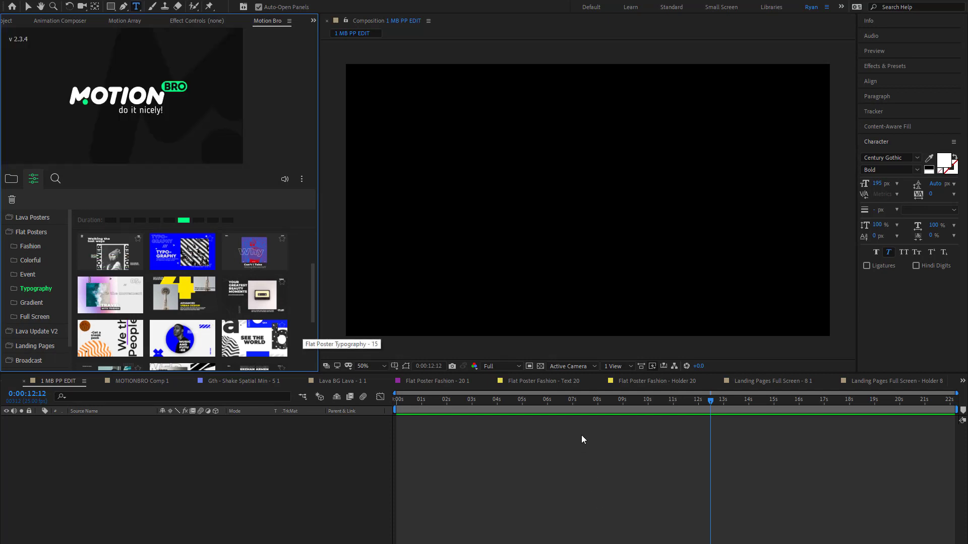
drag(743, 422, 383, 408)
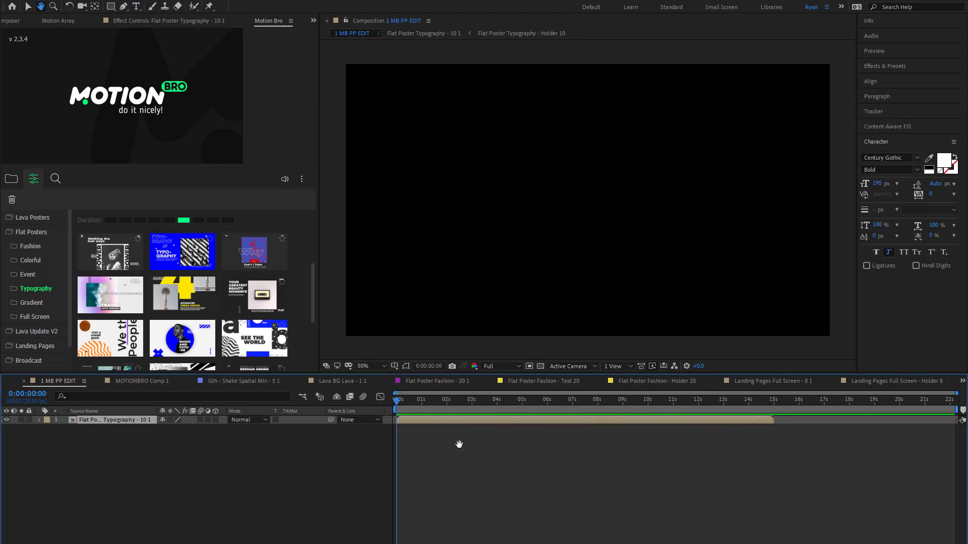
- Open the Flat Poster Typography - 10 1 precomposition, preview its animation and park the playhead at 0;00;01;07
double_click(445, 419)
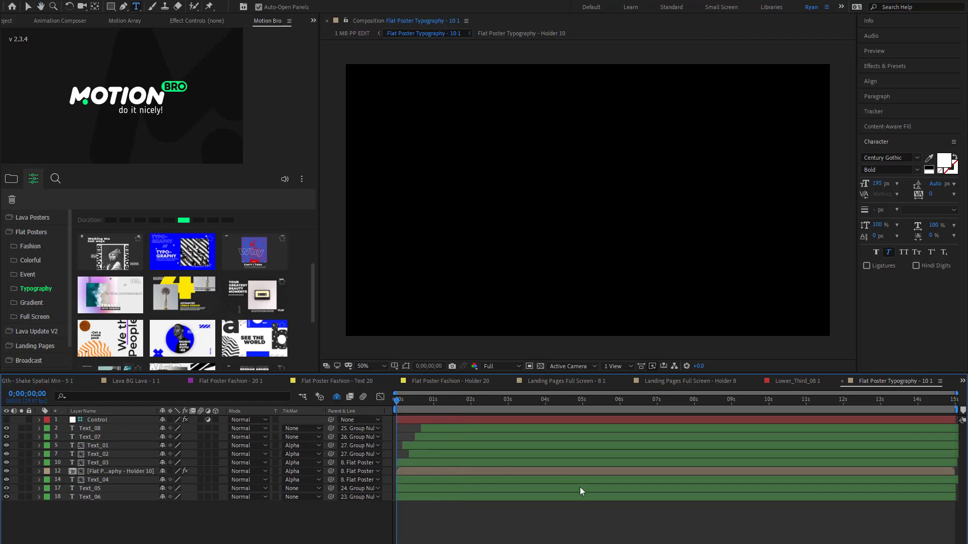
key(space)
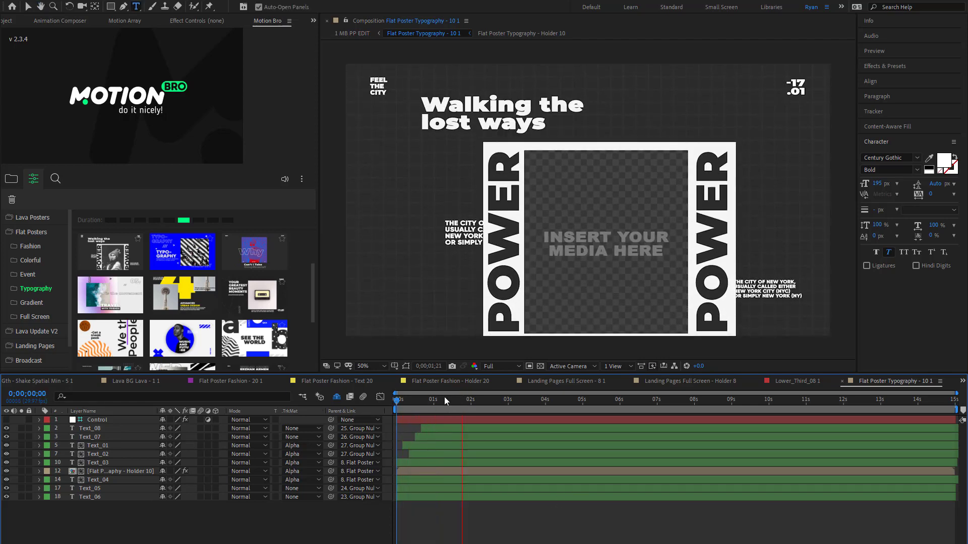
drag(437, 398, 443, 426)
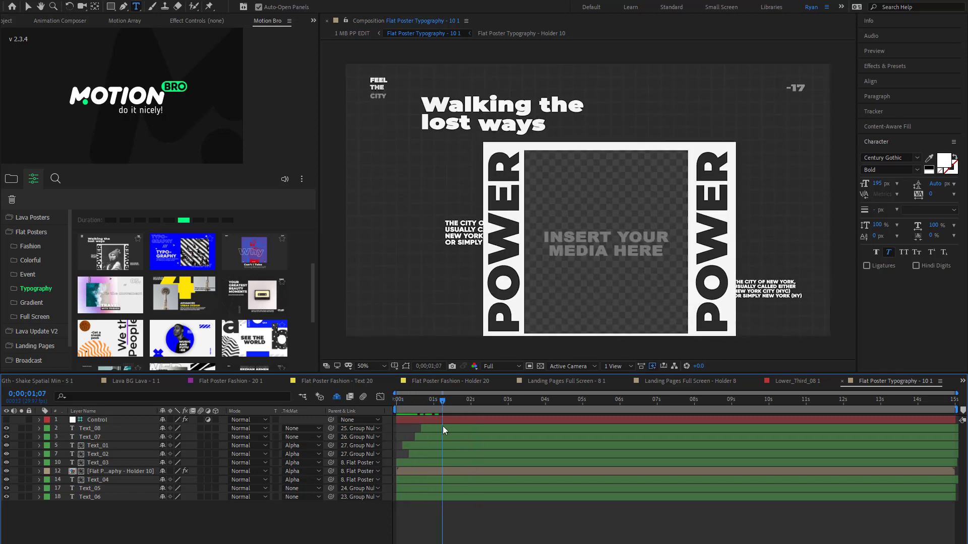
- Replace the "FEEL THE CITY" text in layer Text_07 with the person's full name
click(124, 428)
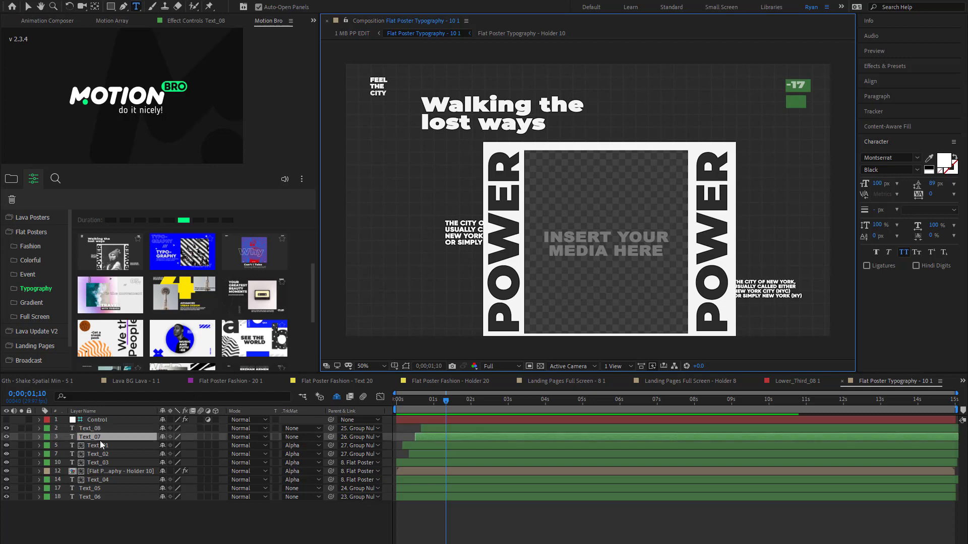
key(ctrl+Down)
text(RYAN COLLINS)
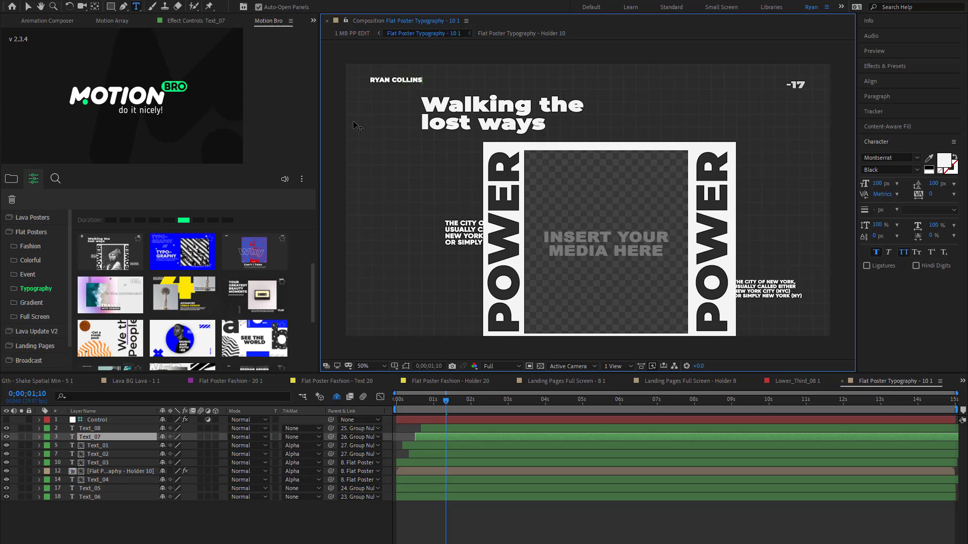
- Rewrite the two-line headline in Text_01 and Text_02 as the person's first name plus "IS", followed by "PRETTY COOL"
click(99, 446)
text(RYAN IS)
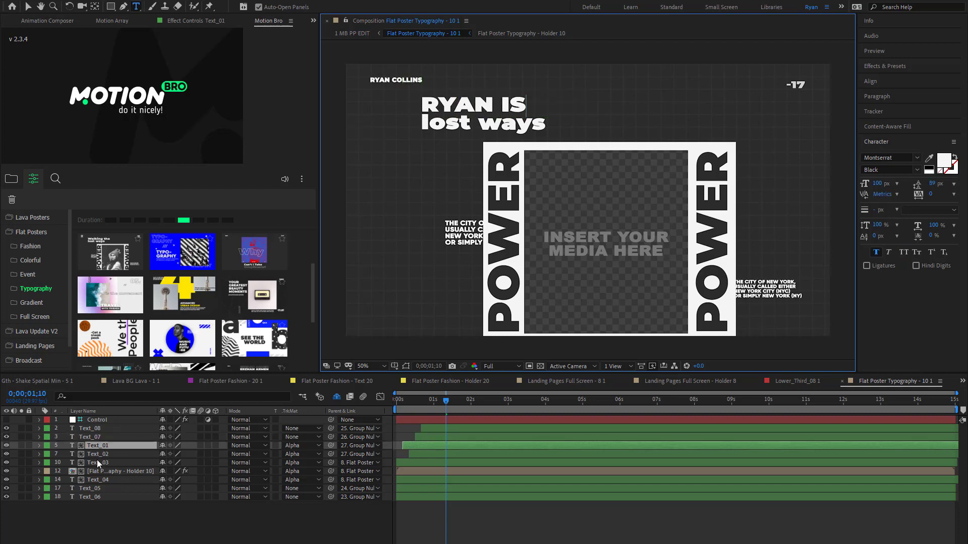
click(99, 456)
text(PRETT O)
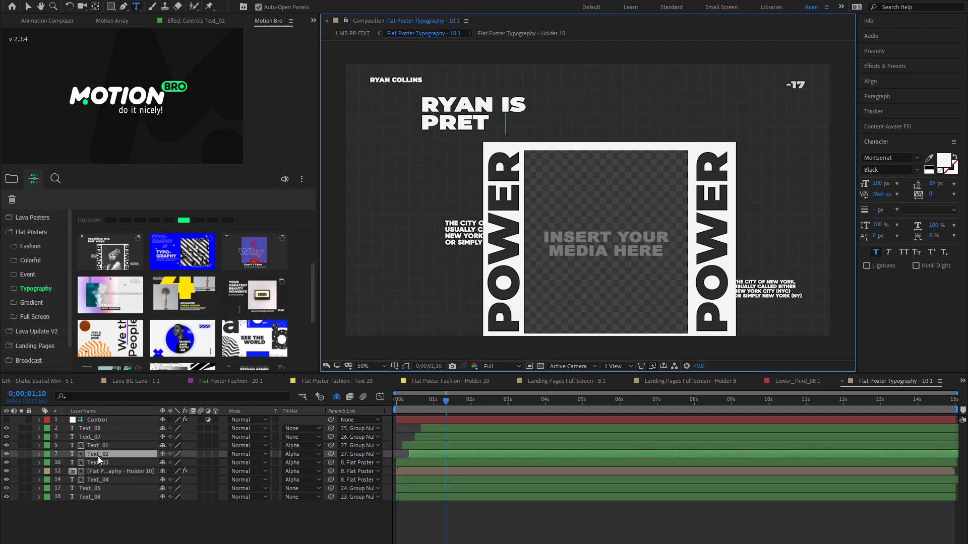
key(BackSpace)
key(BackSpace)
text(Y COOL)
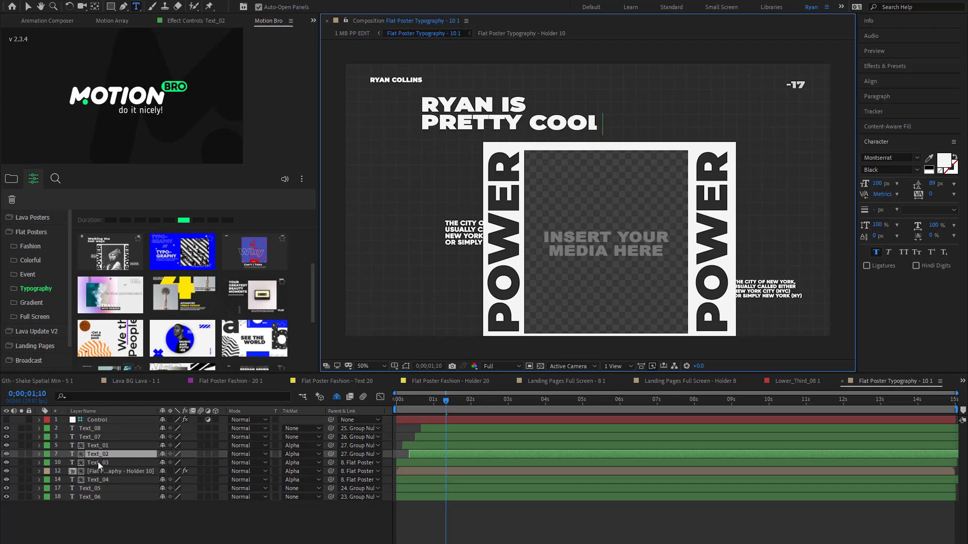
- Replace both vertical "POWER" texts, layers Text_03 and Text_04, with the person's first name
double_click(99, 463)
text(RYAN)
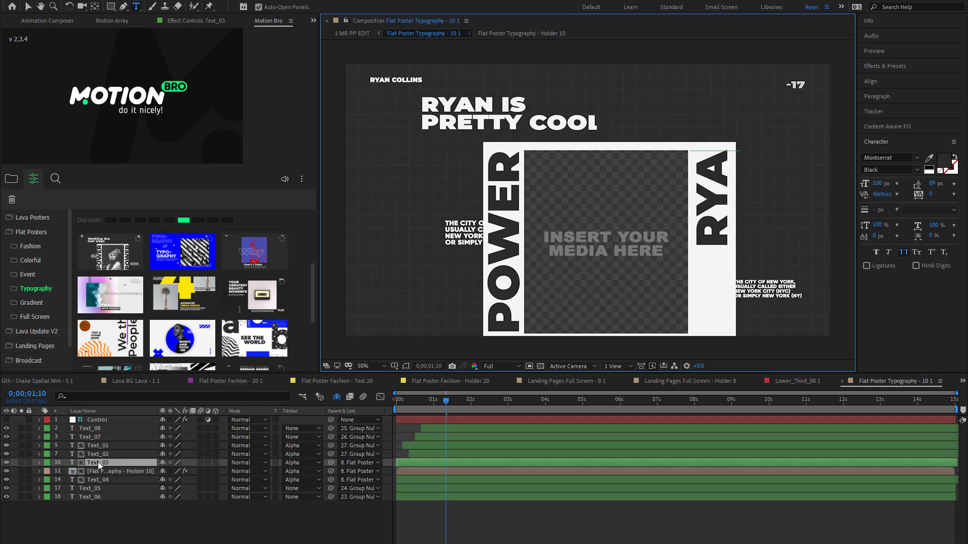
double_click(96, 480)
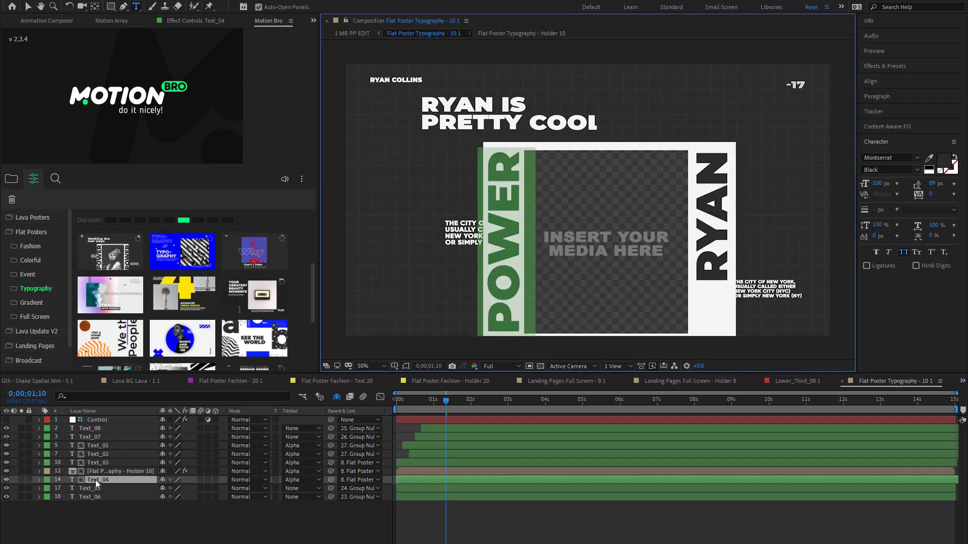
text(RYAN)
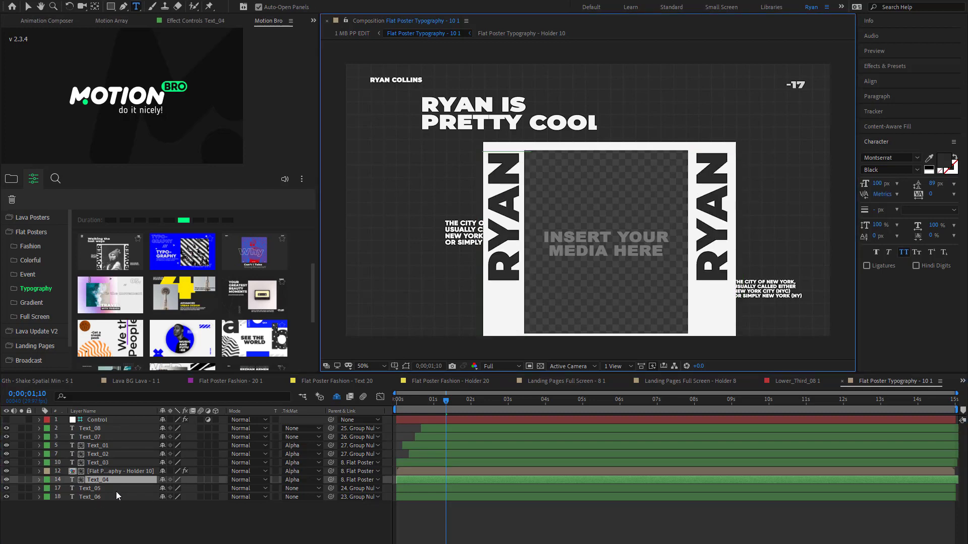
- Open the Flat Poster Typography - Holder 10 composition and delete its "Insert your media here" placeholder layer
double_click(114, 470)
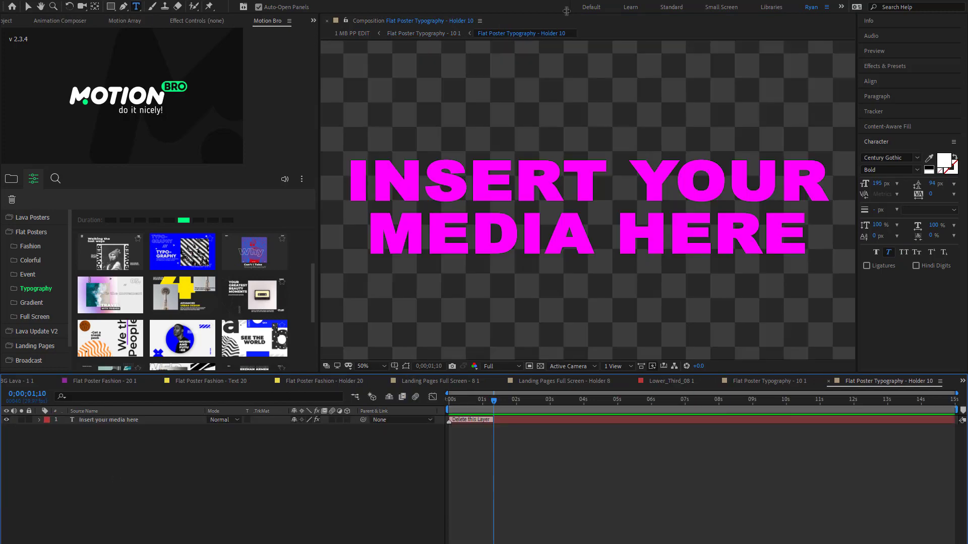
scroll(591, 168, down, 1)
click(529, 421)
key(Delete)
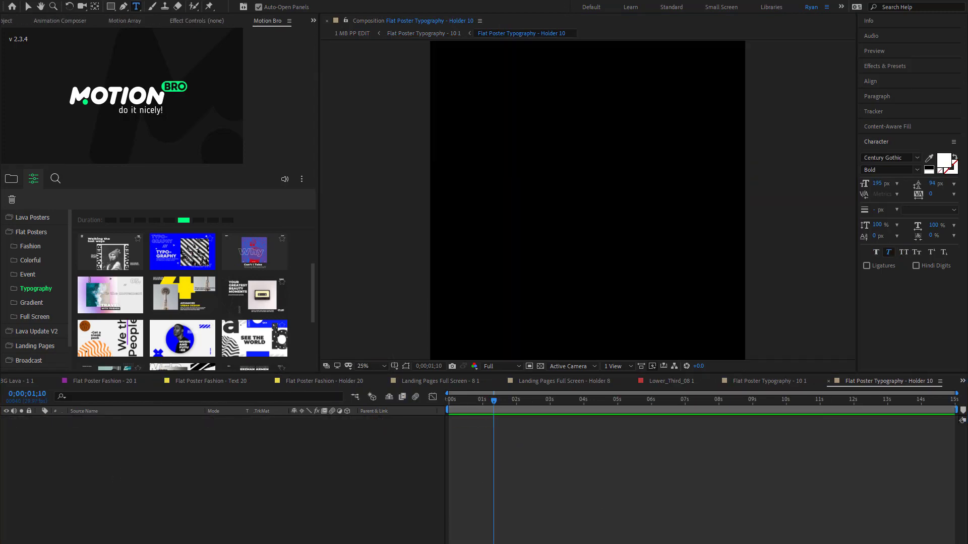
- Add the portrait PNG to the holder composition and fit it to the composition height
drag(967, 450, 559, 452)
click(89, 0)
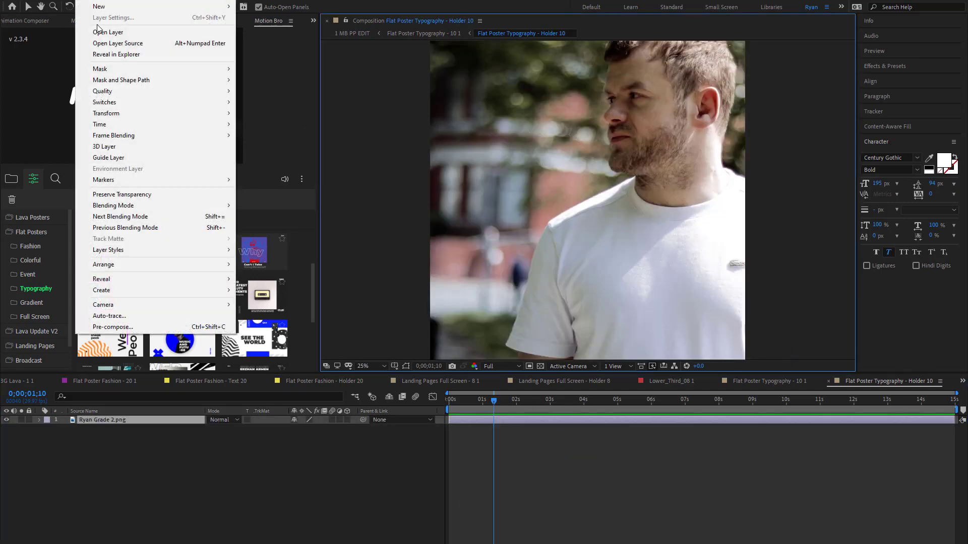
mouse_move(146, 117)
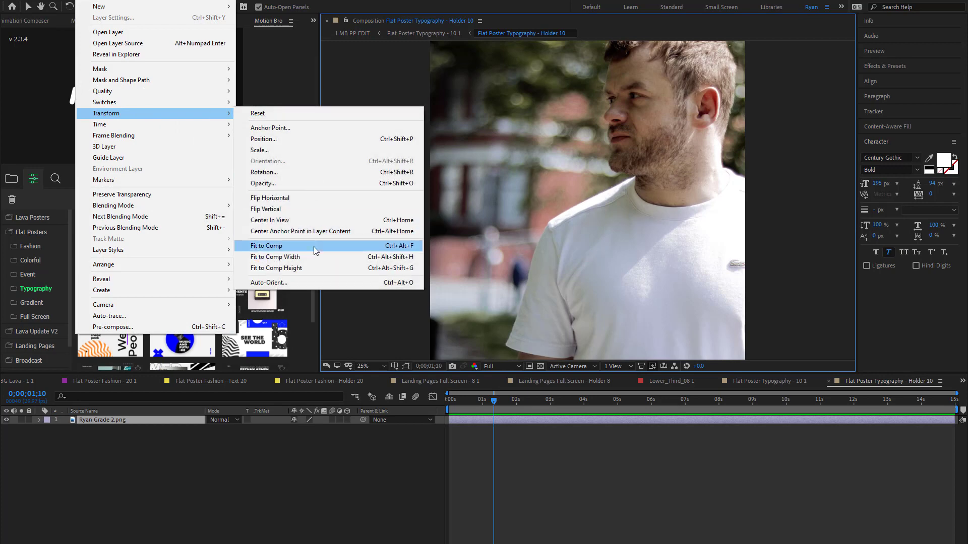
click(317, 269)
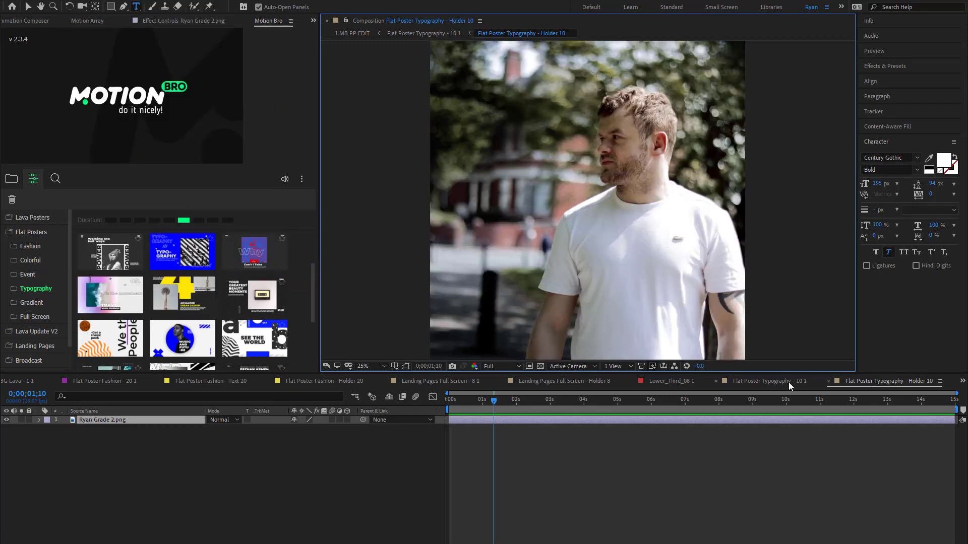
- Return to the Flat Poster Typography - 10 1 composition and preview the customised poster from the start
click(769, 382)
key(Home)
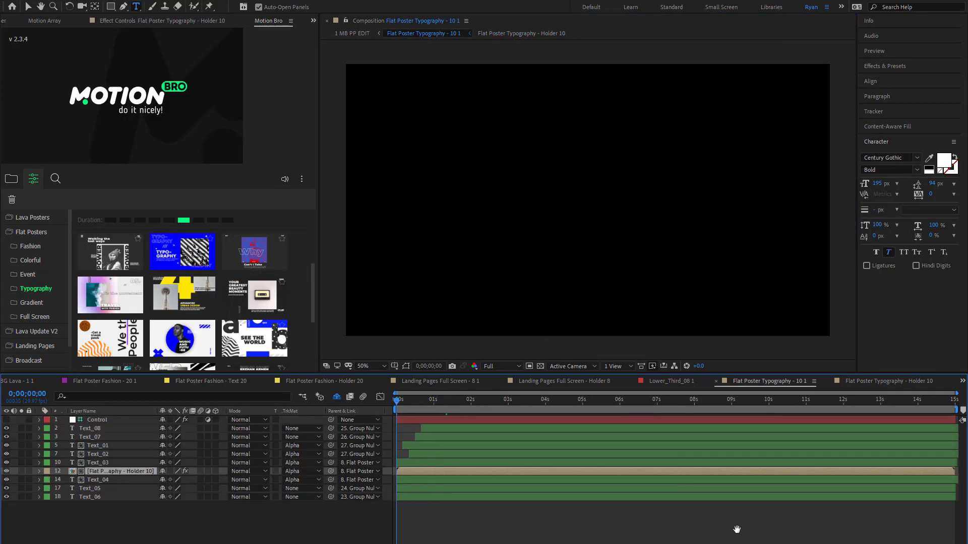
key(space)
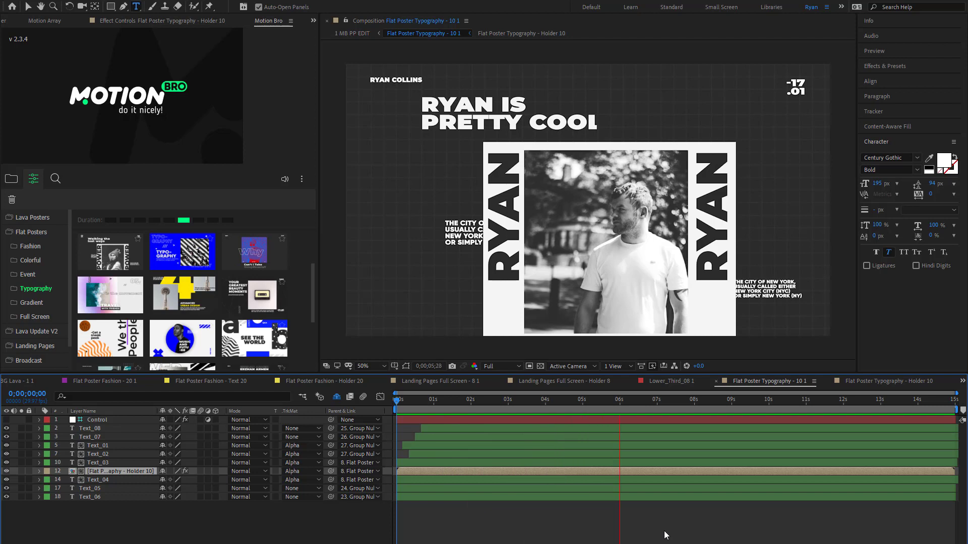
key(space)
- Browse the Flat Posters Gradient presets and the Lava Update V2 presets down to the Text BG section
click(35, 304)
mouse_move(109, 257)
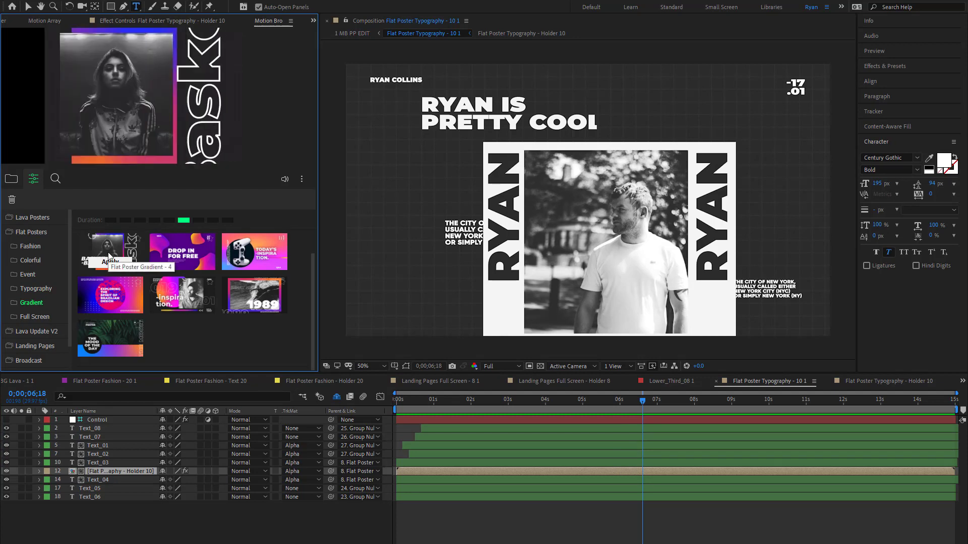
mouse_move(187, 298)
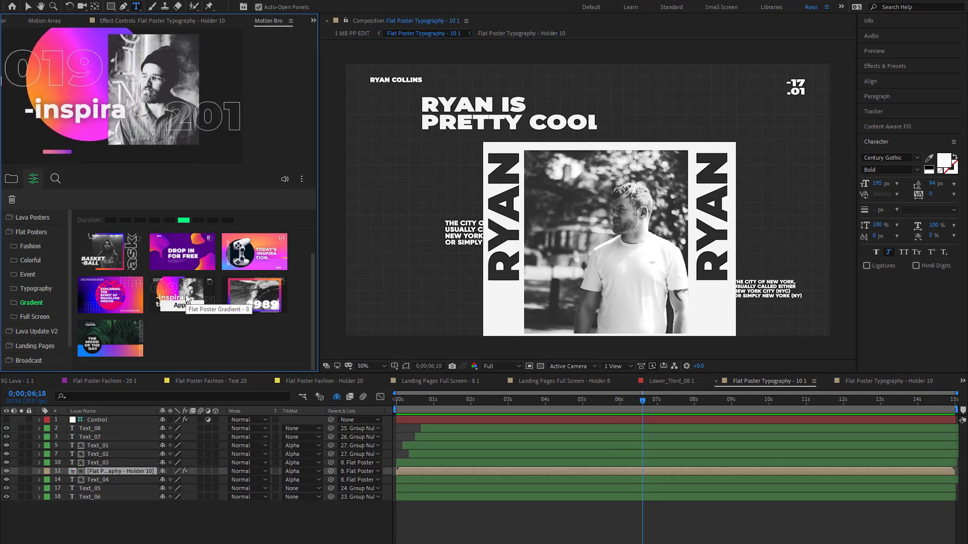
click(62, 335)
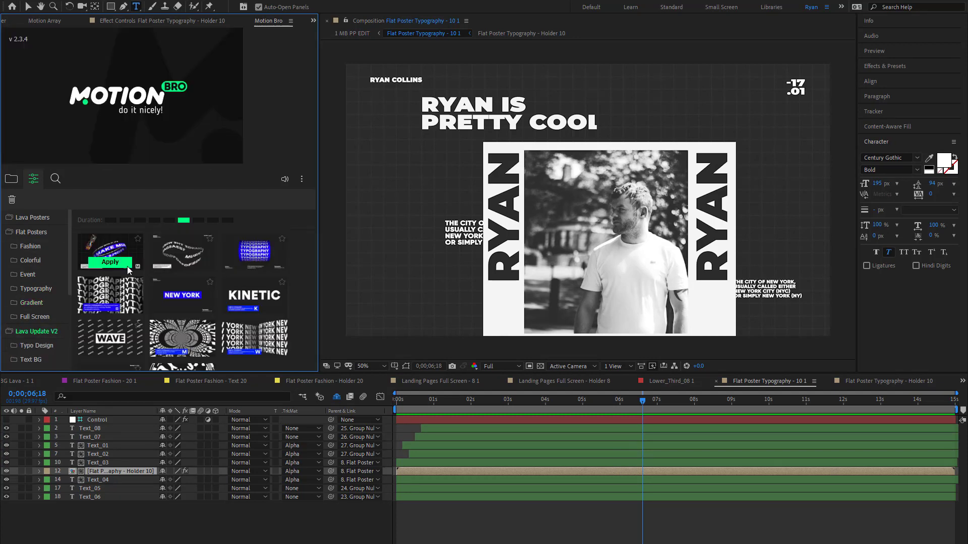
scroll(88, 290, down, 5)
scroll(41, 334, down, 3)
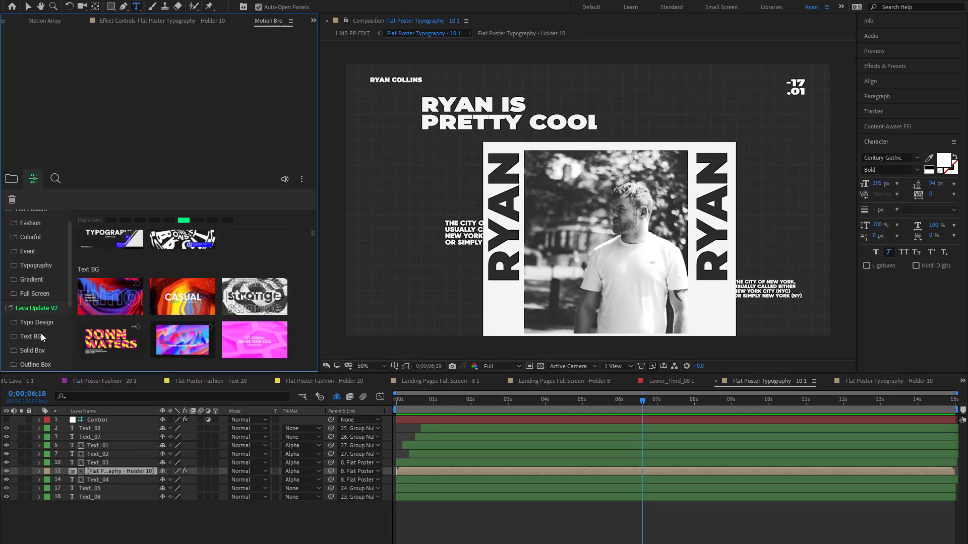
- Browse the Lava Update V2 Typo Design presets and the Landing Pages presets, previewing a kinetic typography preset and Landing Pages Media - 1
click(36, 244)
mouse_move(122, 298)
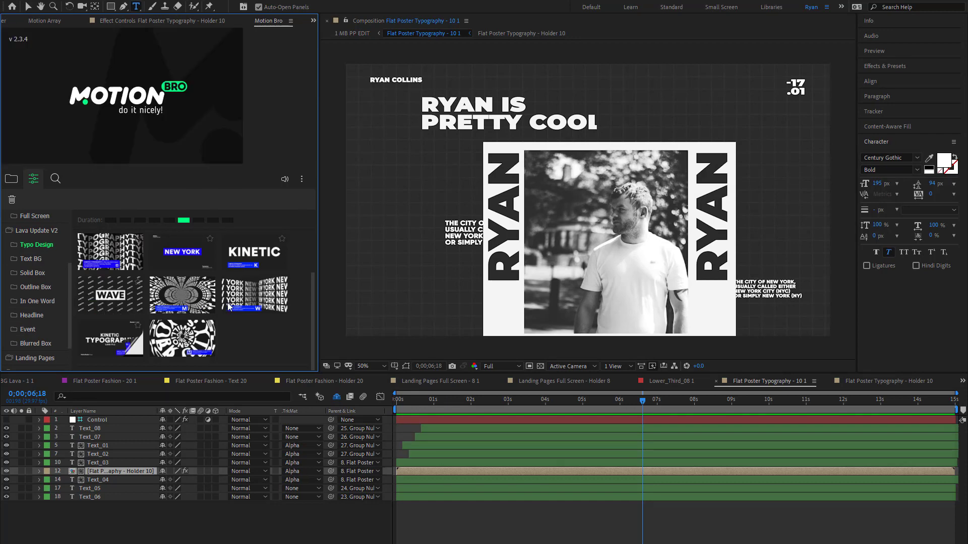
mouse_move(196, 307)
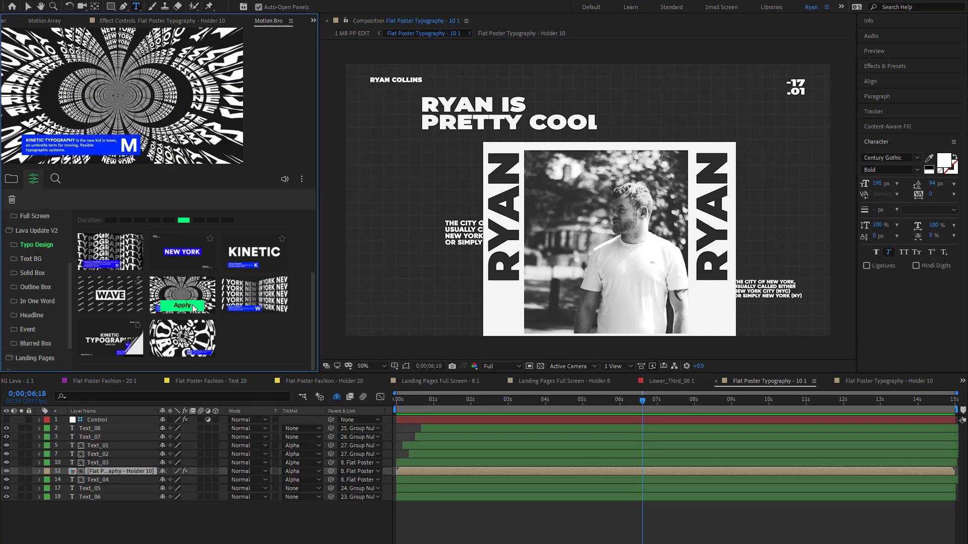
click(49, 315)
scroll(34, 316, down, 2)
click(35, 316)
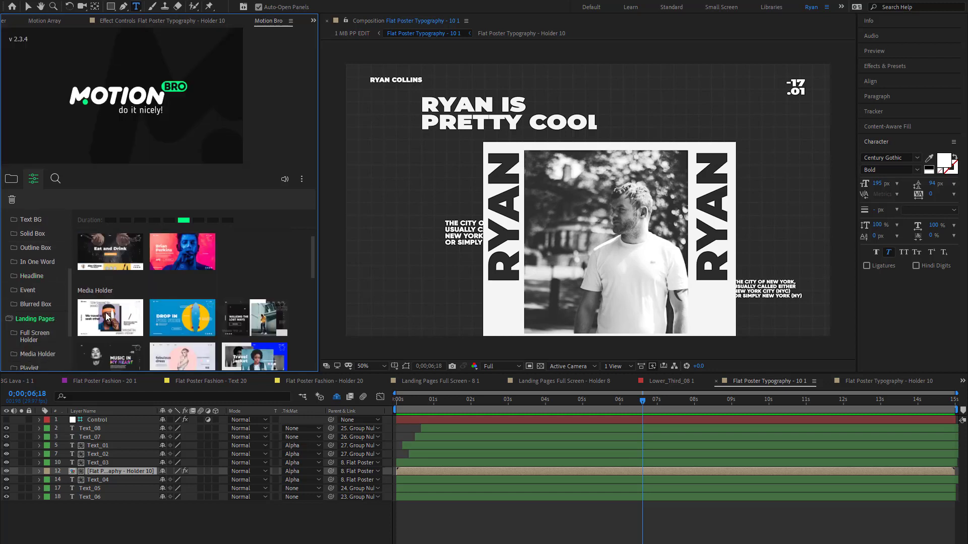
mouse_move(106, 319)
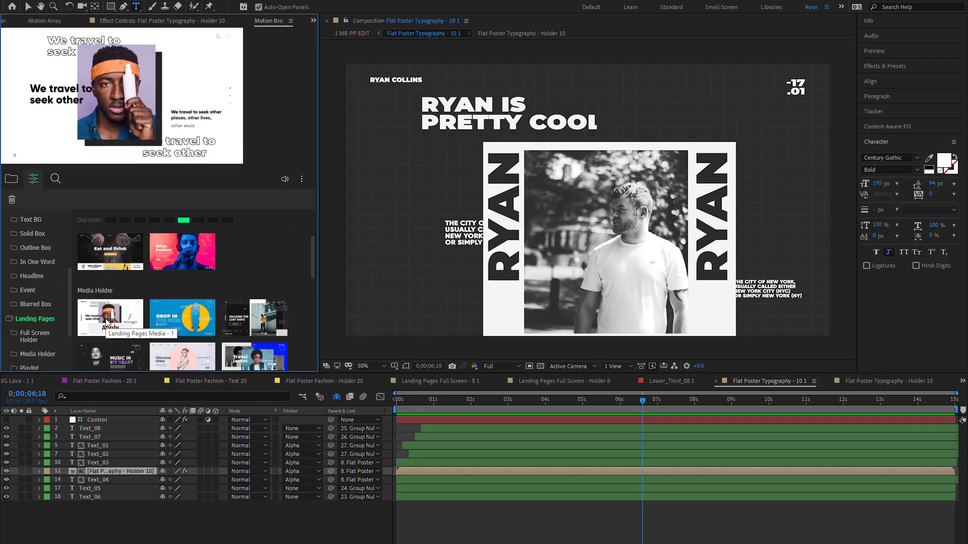
mouse_move(121, 257)
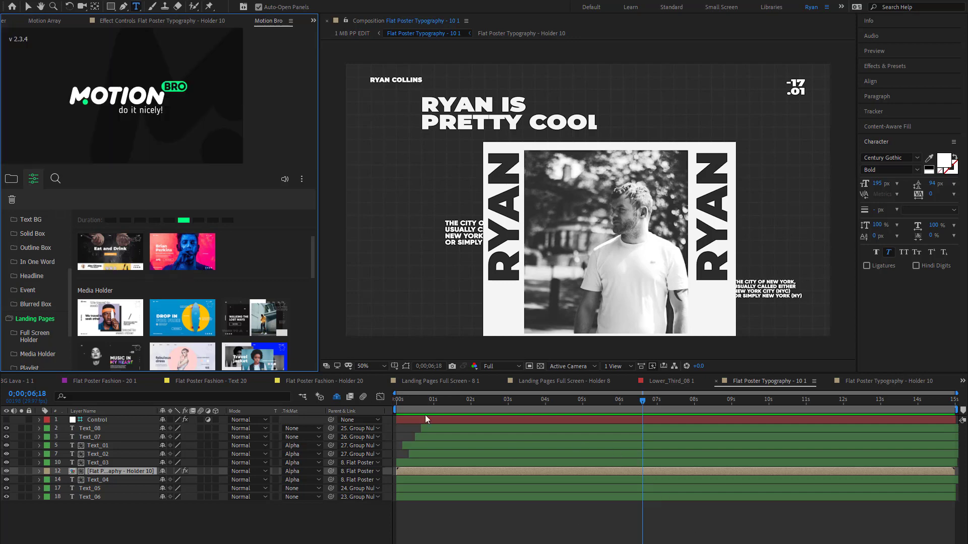
- Open the 1450 Elements pack and apply the second preset from 02. Shapes Lines under 04. Shape Elements to Comp 1
click(11, 179)
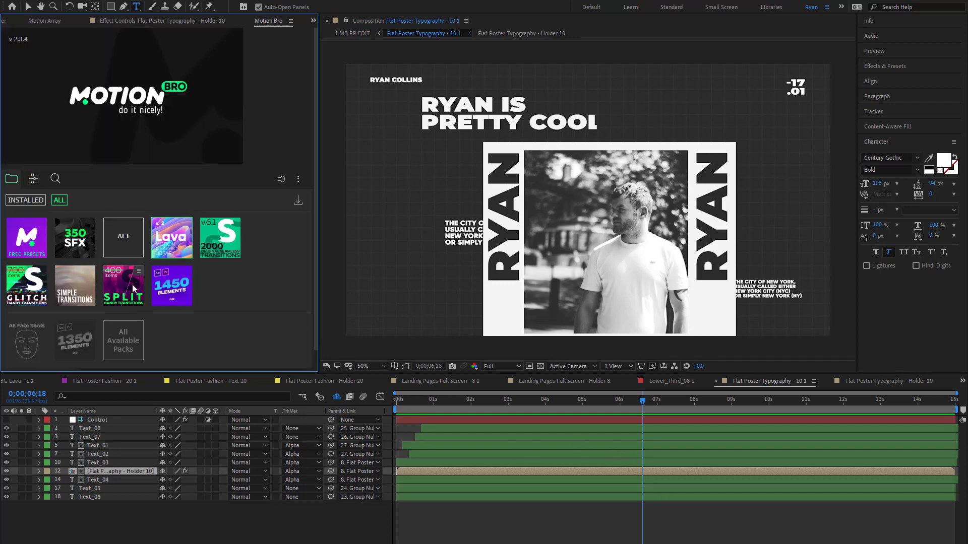
click(123, 300)
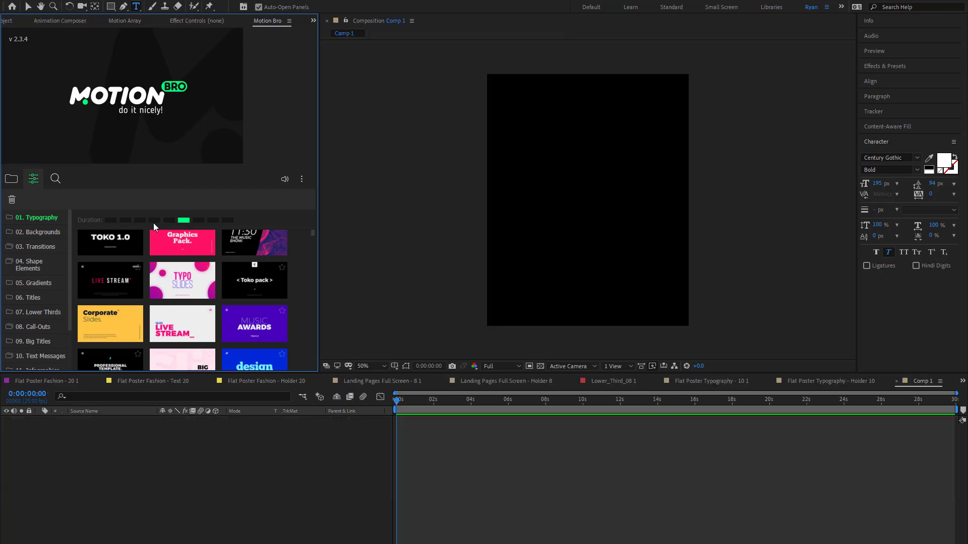
mouse_move(130, 247)
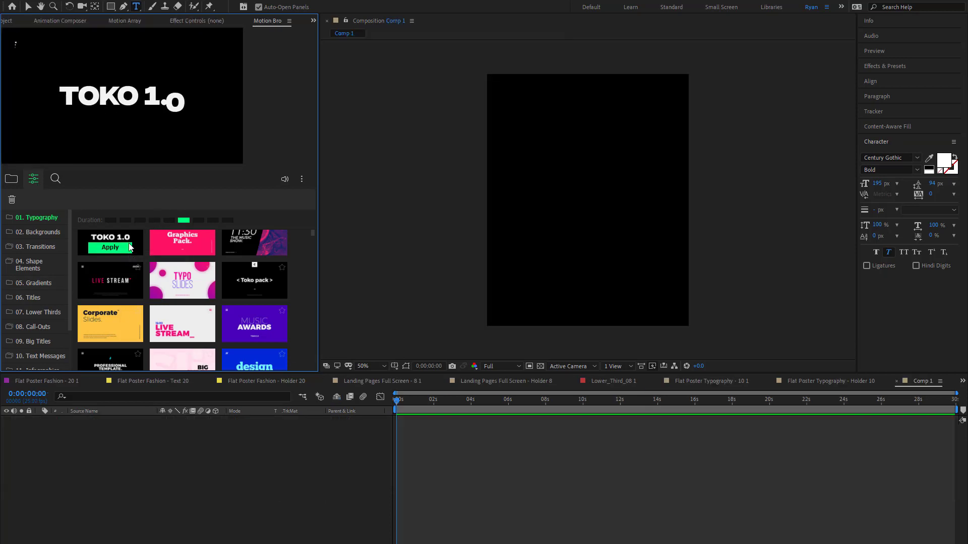
click(31, 265)
click(54, 299)
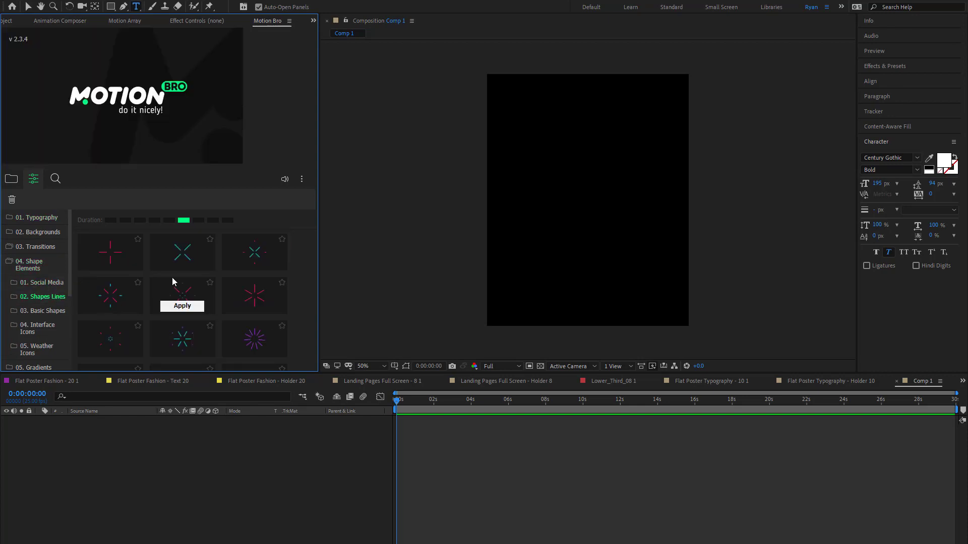
click(184, 266)
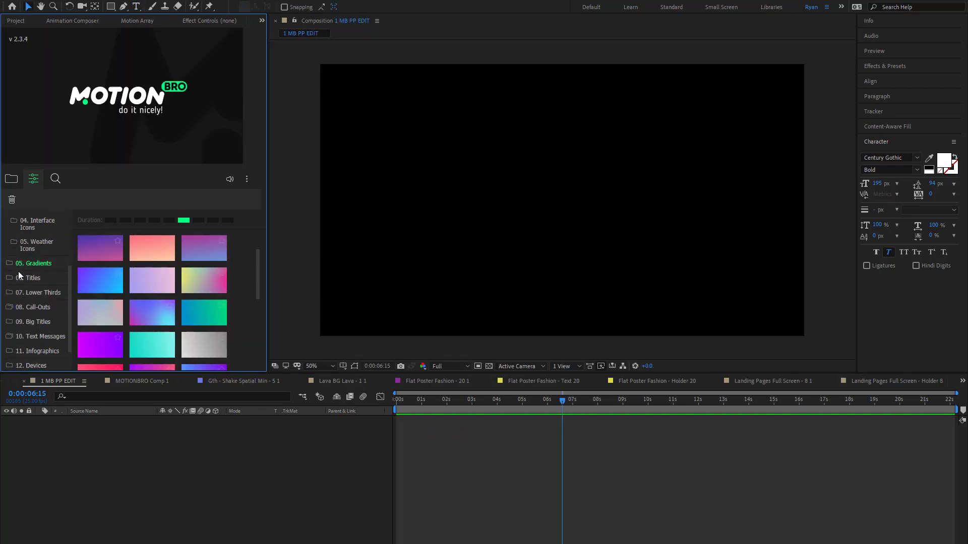
- Apply the "Fresh design by Motioncan." preset from 07. Lower Thirds to the 1 MB PP EDIT composition, accepting the font substitution
scroll(19, 272, down, 2)
click(37, 261)
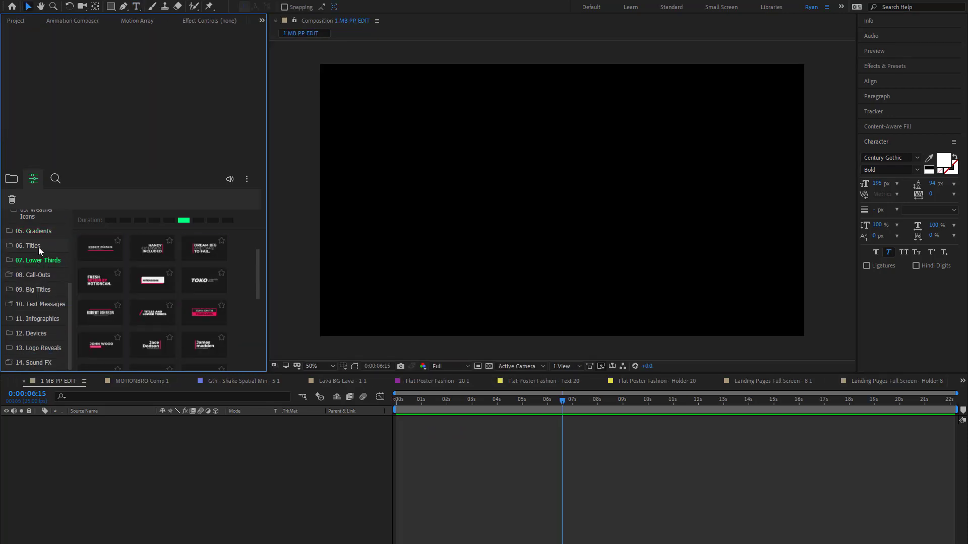
click(95, 283)
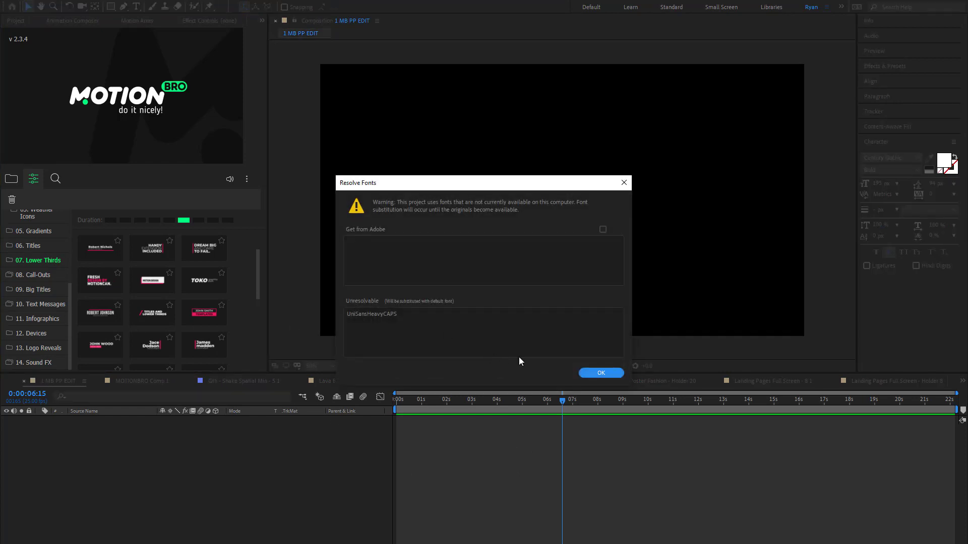
click(601, 374)
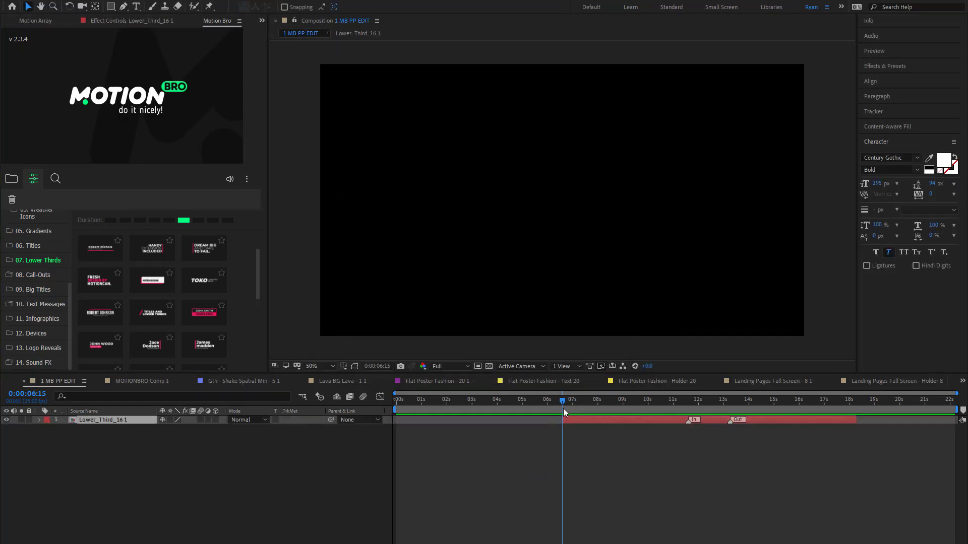
- Open the Lower_Third_16 1 composition and preview its animation from the start until all three text lines appear
drag(564, 408, 712, 409)
double_click(716, 422)
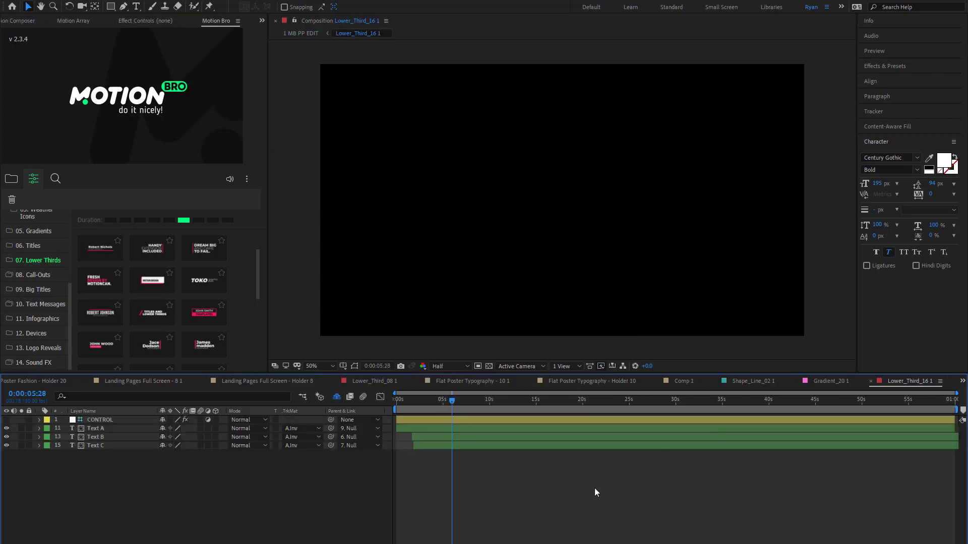
key(Home)
key(space)
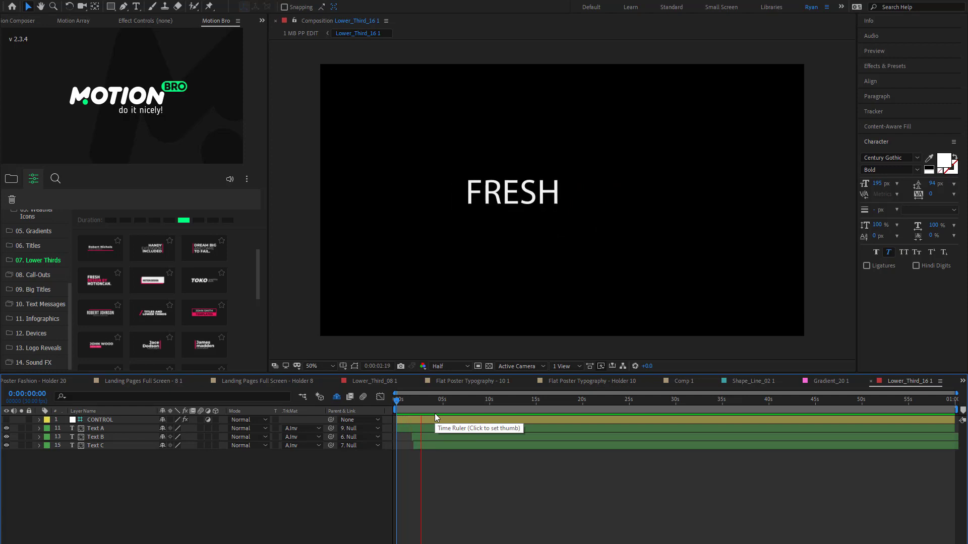
key(space)
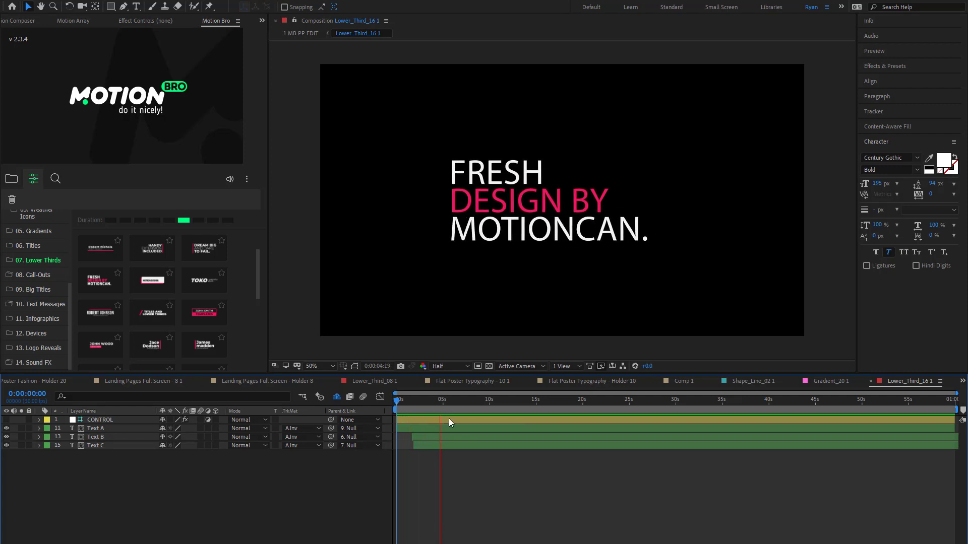
- Replace the Text A layer's wording with the presenter's first name and Text B's with "IS A PRETTY"
double_click(447, 429)
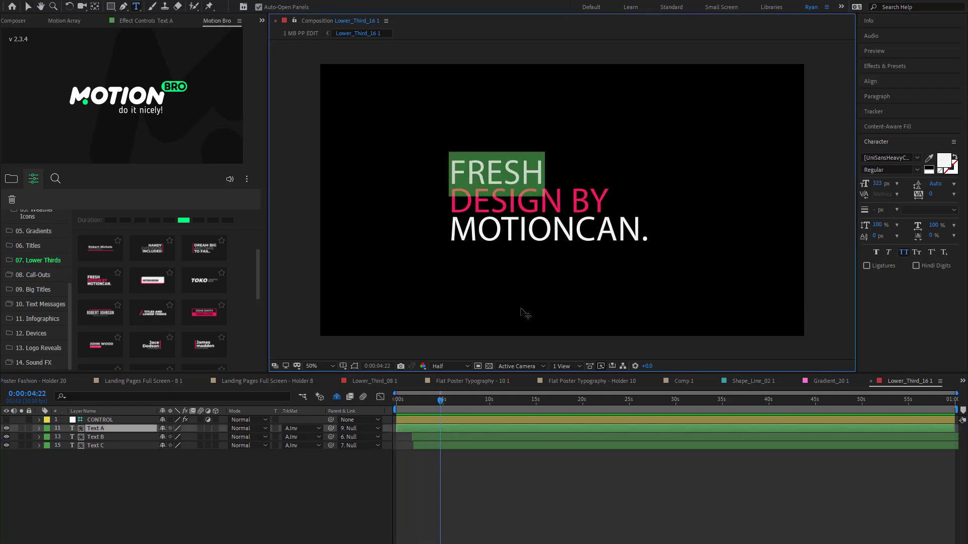
text(RYAN)
double_click(494, 437)
text(IS A PRETTY)
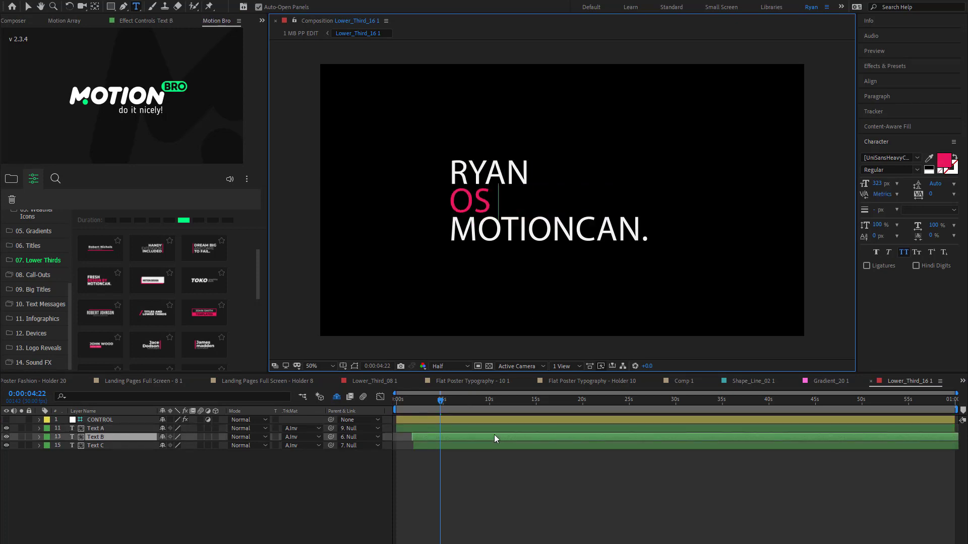
click(483, 450)
double_click(484, 446)
key(ctrl+q)
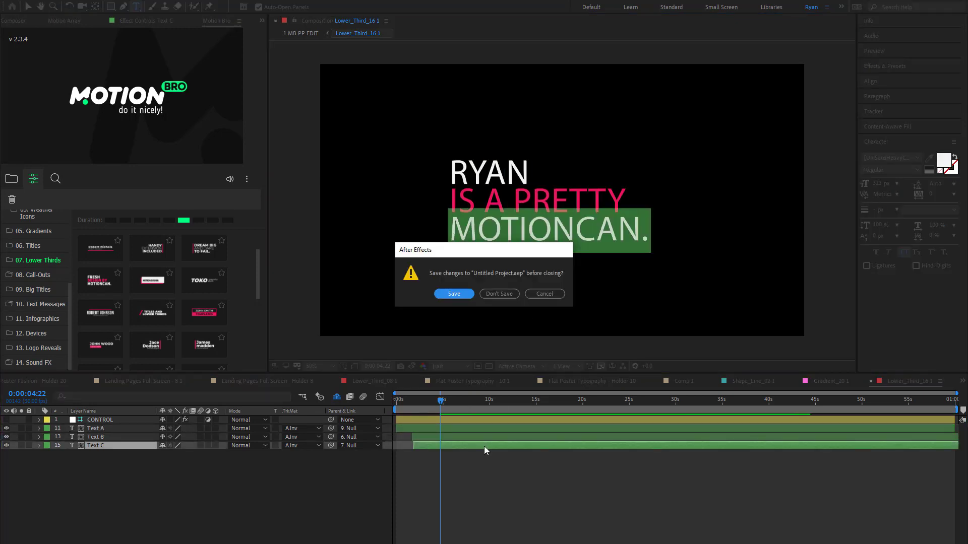
click(547, 295)
key(ctrl+q)
click(544, 295)
- Replace the Text C layer's wording with "COOL GUY" and set its font to Bebas Neue Bold
triple_click(574, 221)
text(COOL GUY)
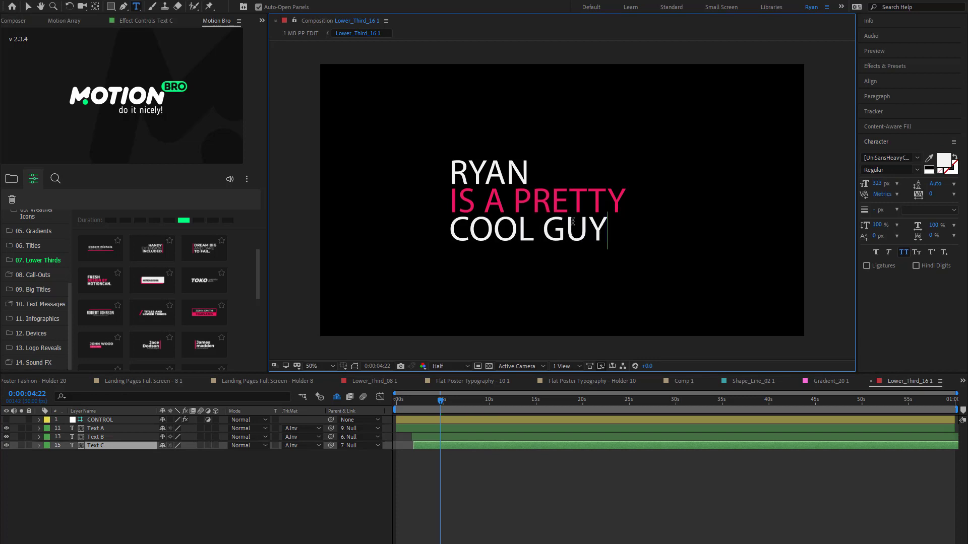
triple_click(571, 221)
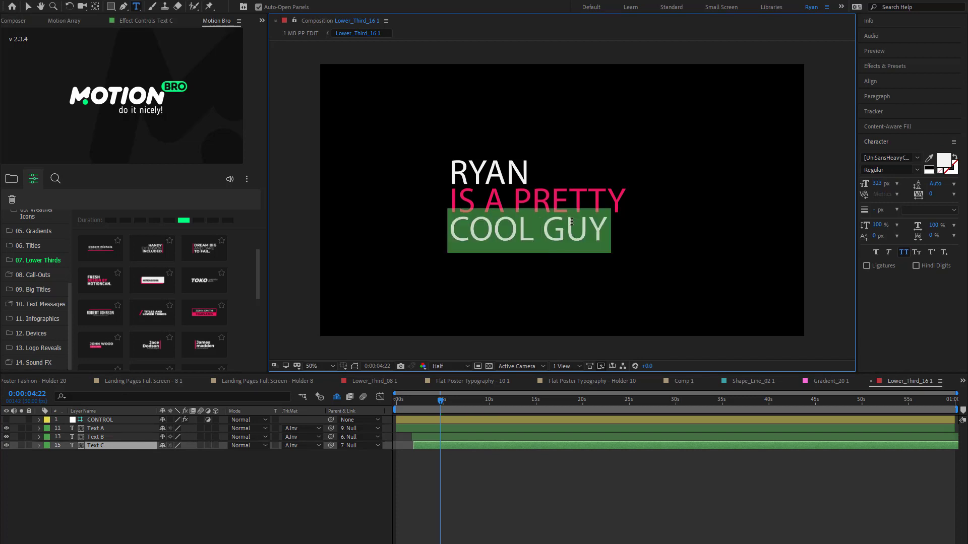
click(915, 162)
text(beb)
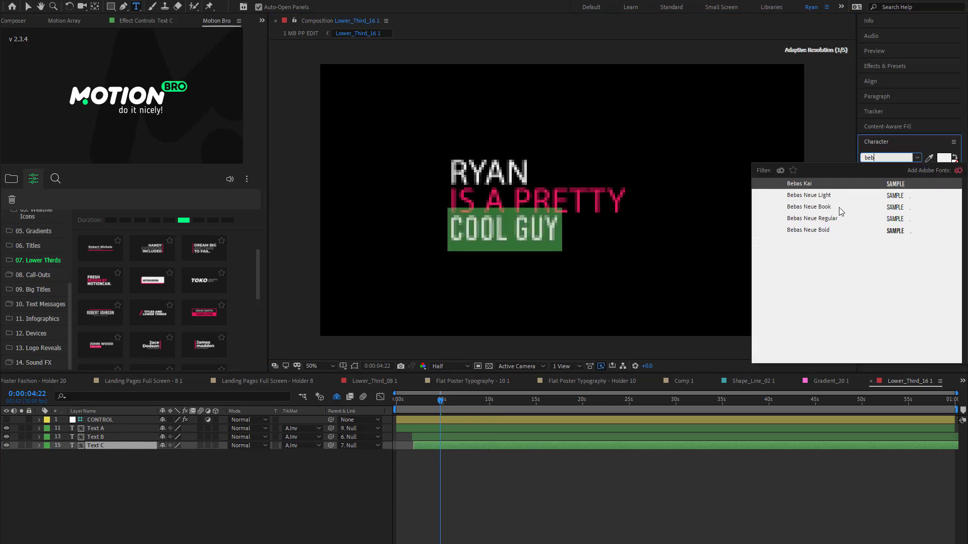
click(836, 233)
- Set the font of the Text B and Text A layers to Bebas Neue Bold
double_click(570, 437)
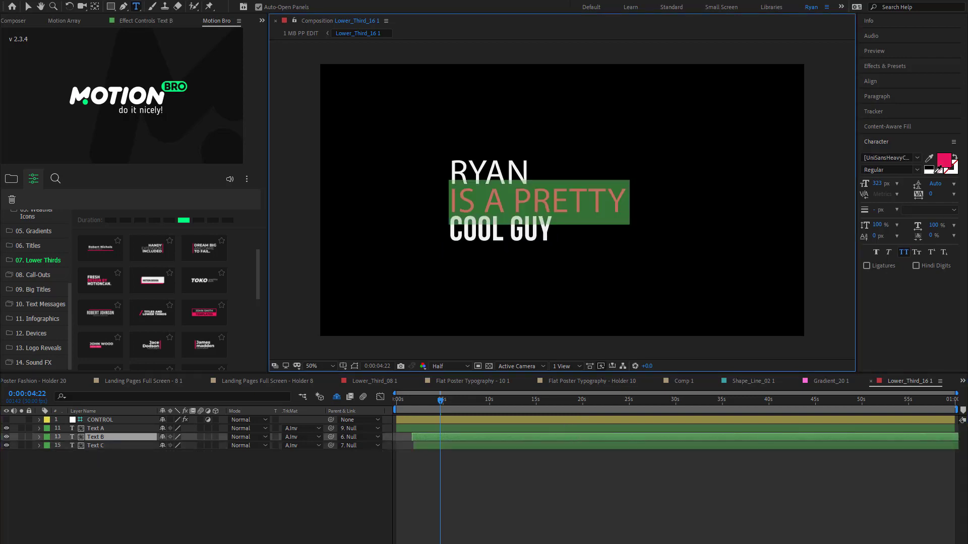
click(902, 158)
text(beb)
click(827, 232)
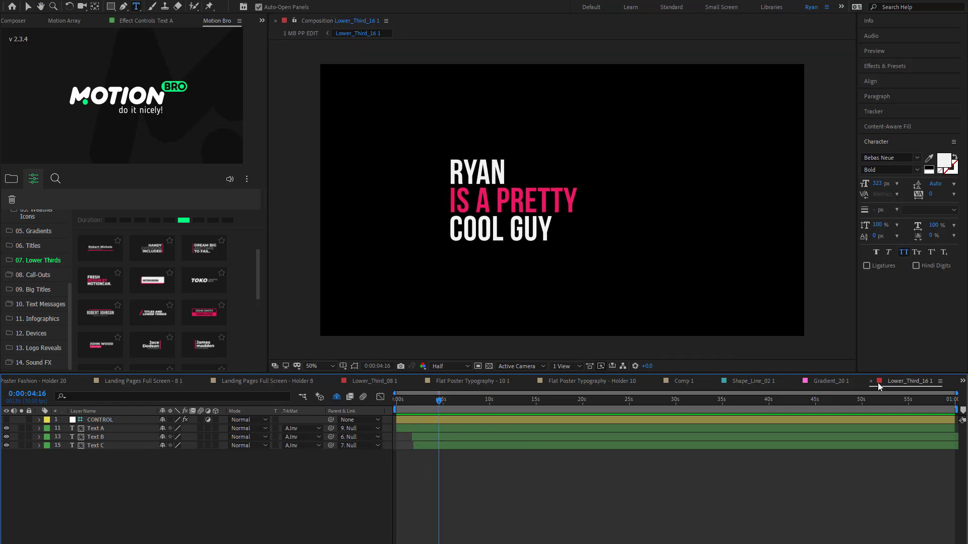
- Add the customised Lower_Third_16 1 composition to the vertical Comp 2 composition and preview its animation
click(119, 381)
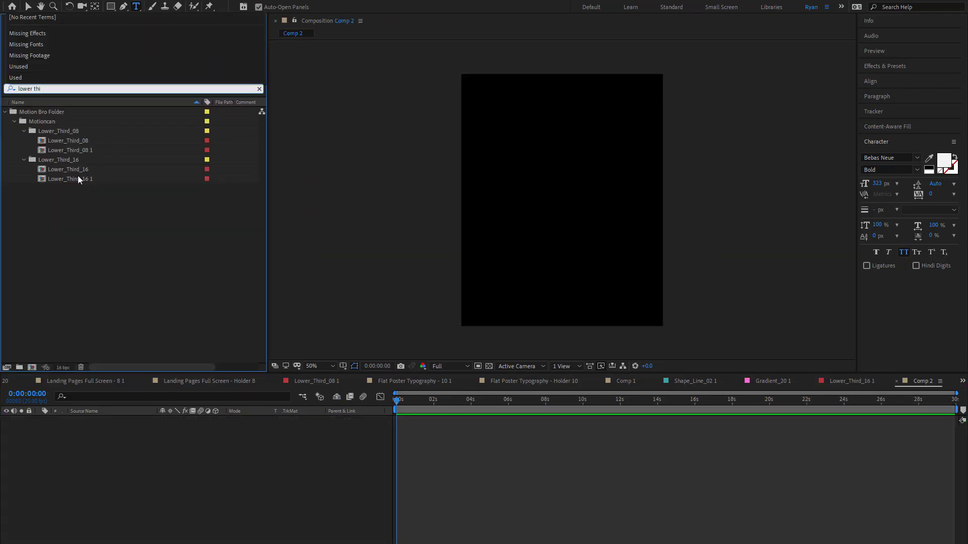
drag(78, 179, 580, 201)
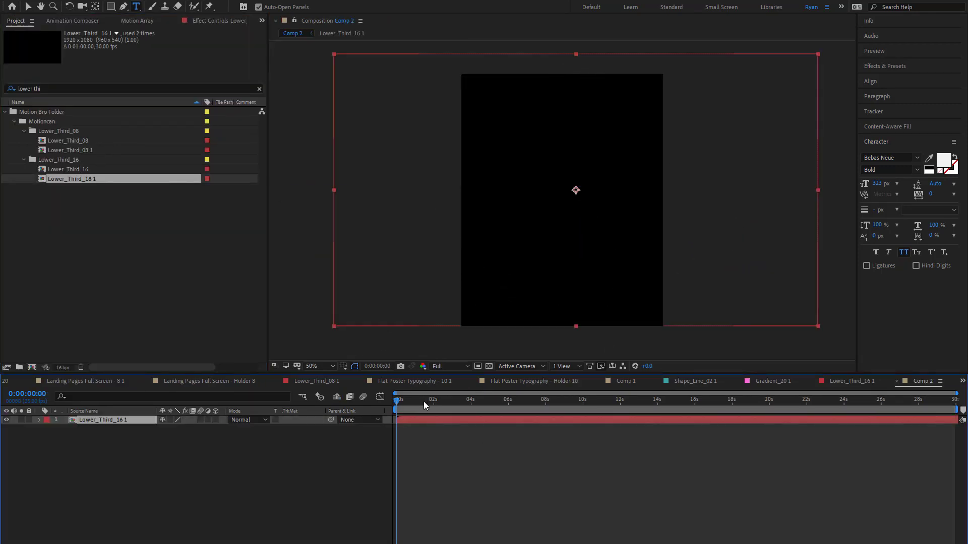
key(space)
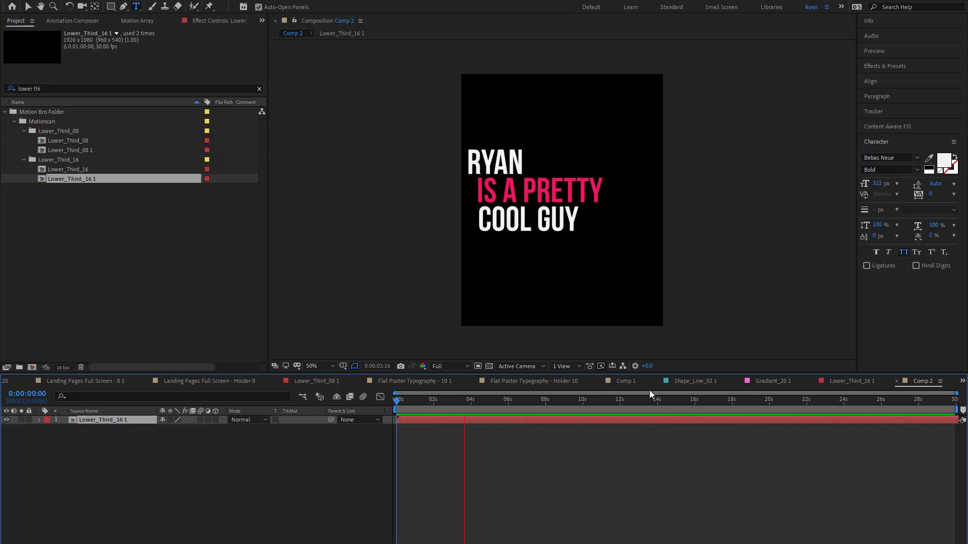
- Look at the Animation Composer and Motion Array extensions, ending on Motion Bro's list of preset packs
click(73, 20)
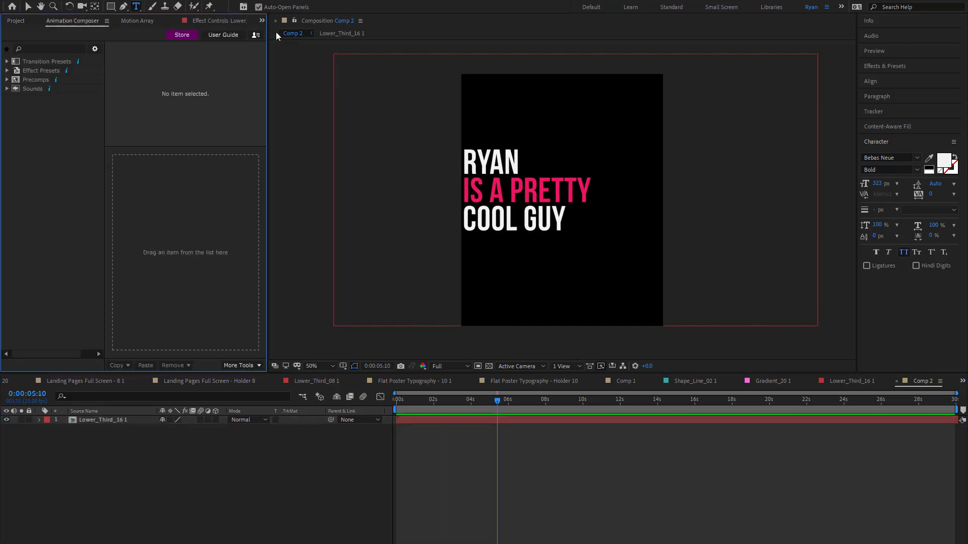
click(262, 20)
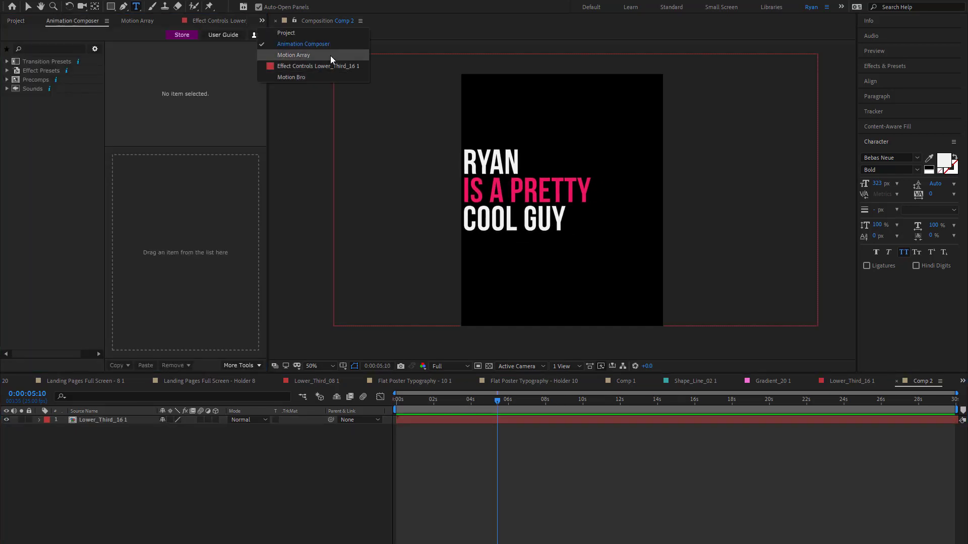
click(330, 55)
click(260, 20)
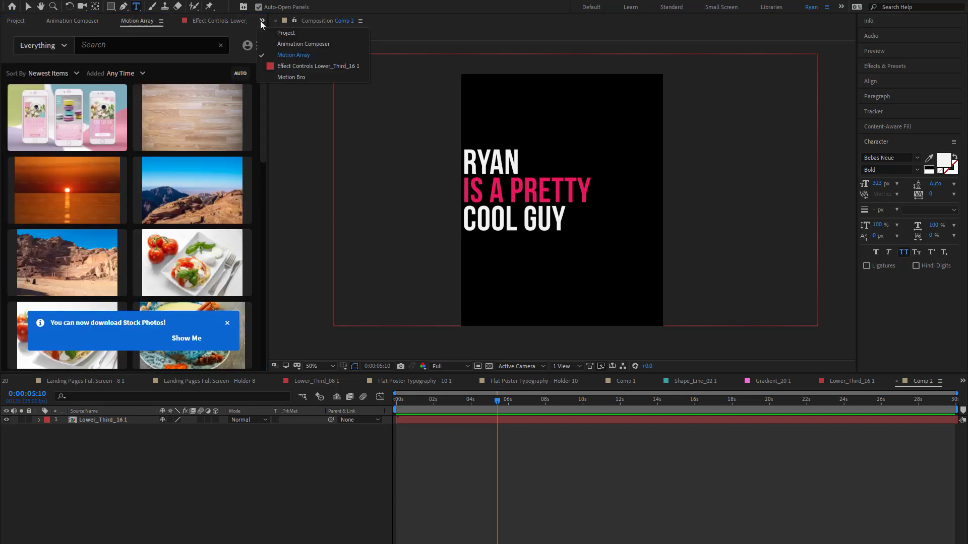
click(278, 80)
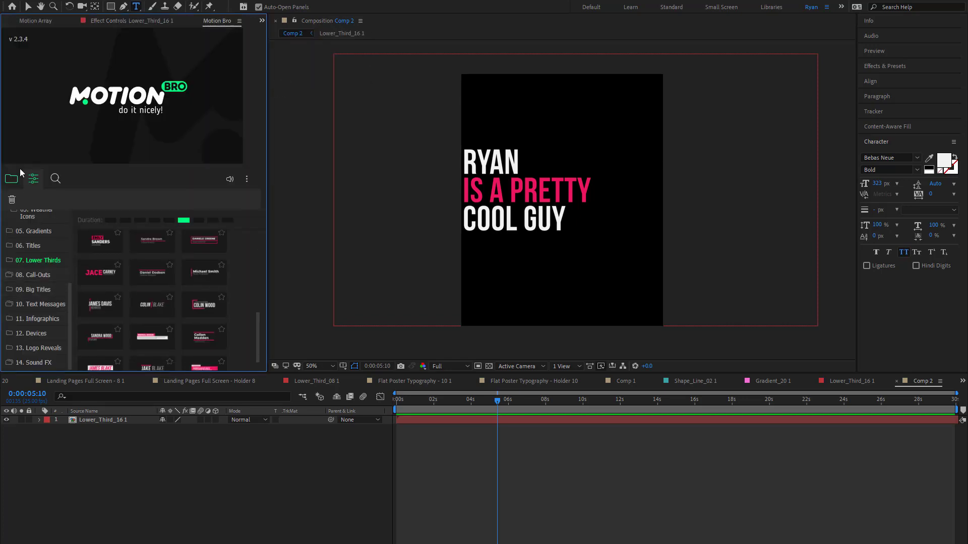
click(11, 178)
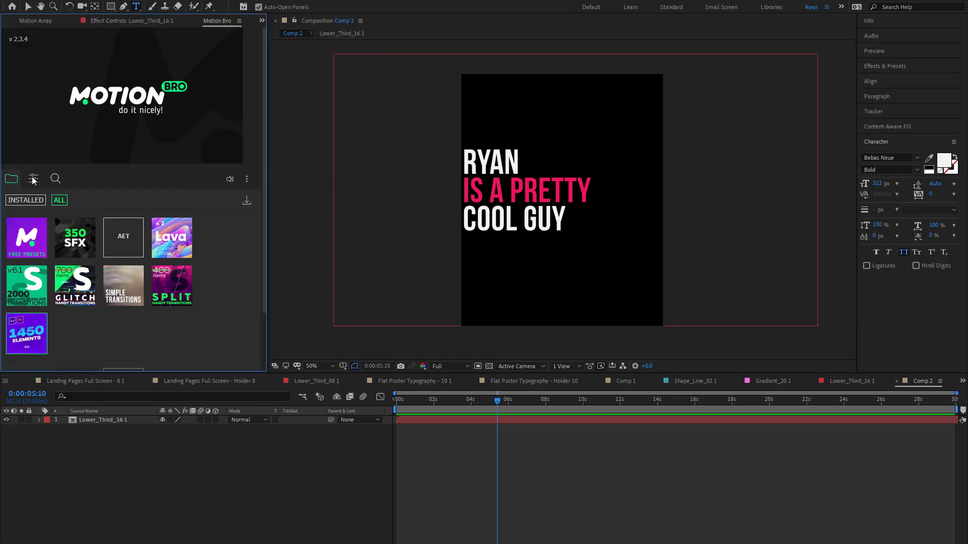
- Browse the newest stock items in Motion Array and return to the Motion Bro preset packs
click(261, 22)
click(330, 56)
scroll(162, 232, down, 3)
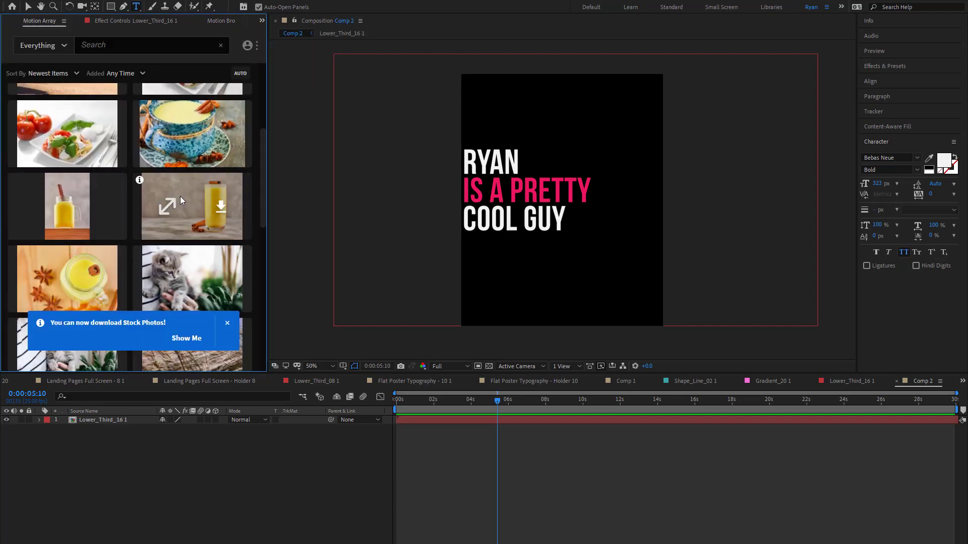
click(162, 20)
click(218, 21)
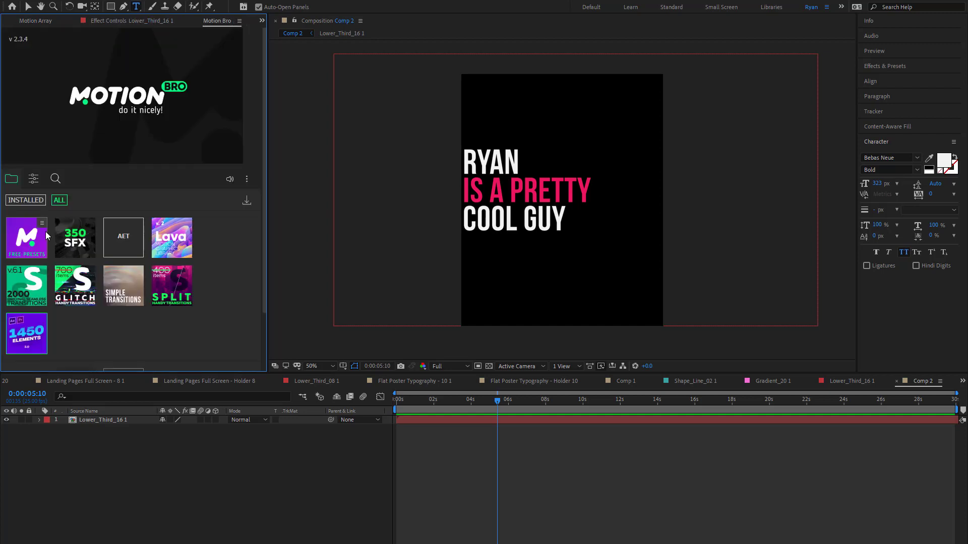